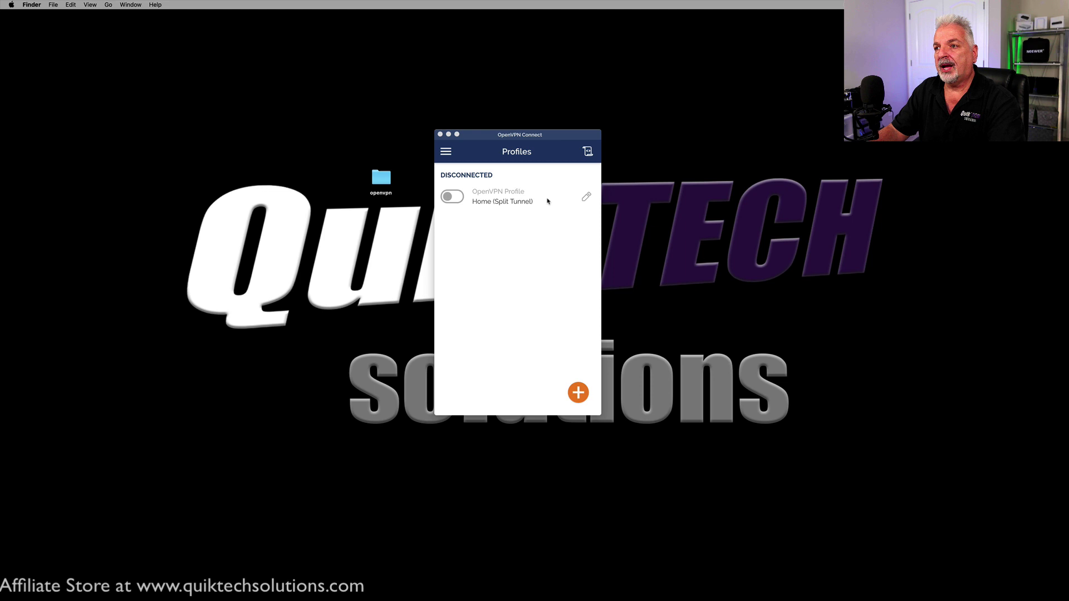
Step: Connect the Home (Split Tunnel) profile with its password, skip the certificate error, then disconnect it
left_click(457, 197)
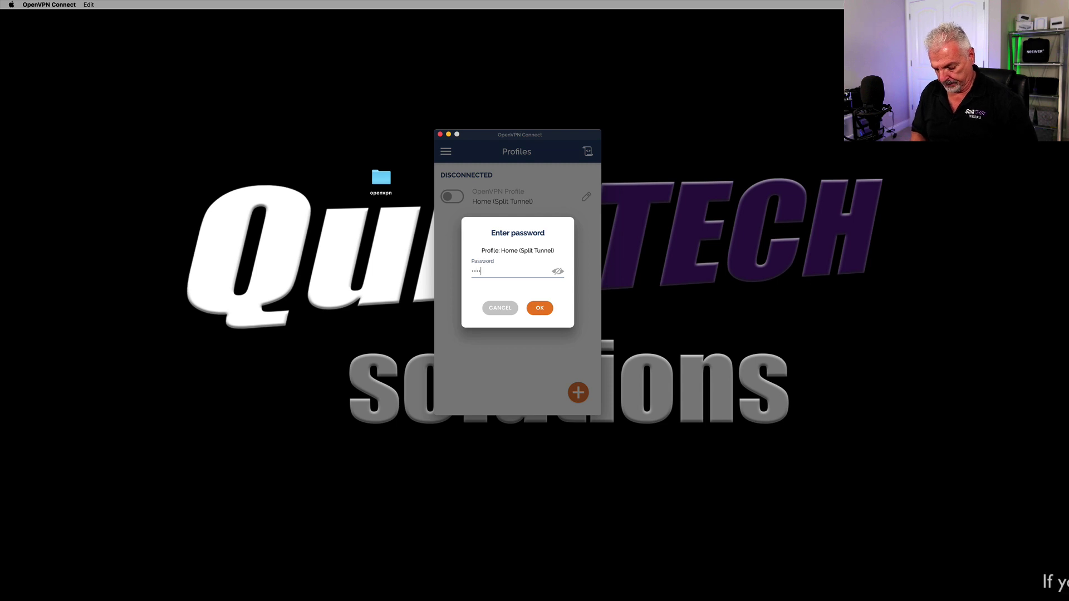
type("••••••••")
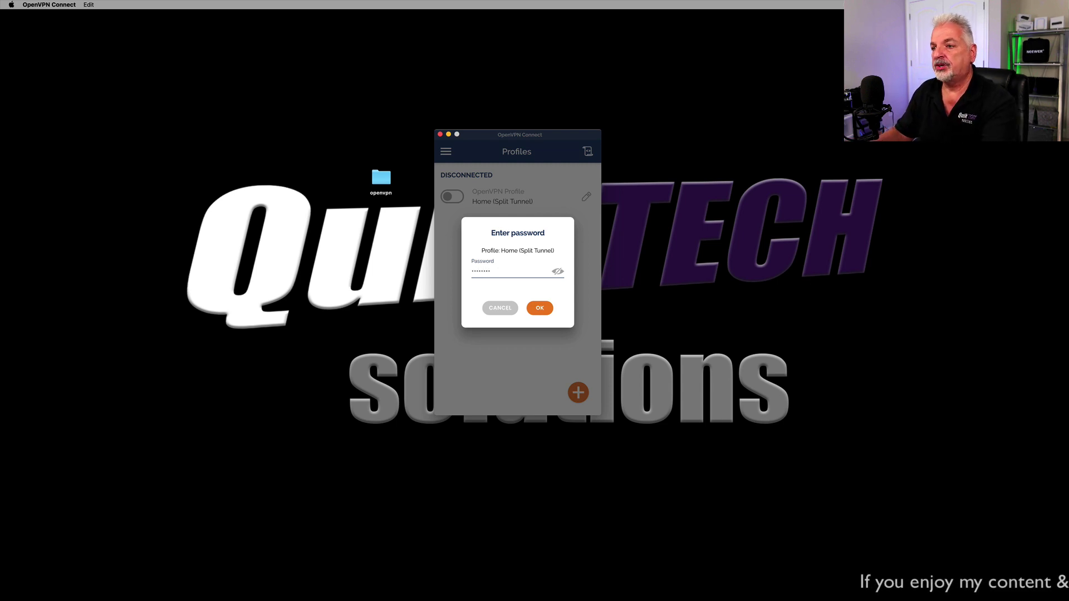
left_click(539, 308)
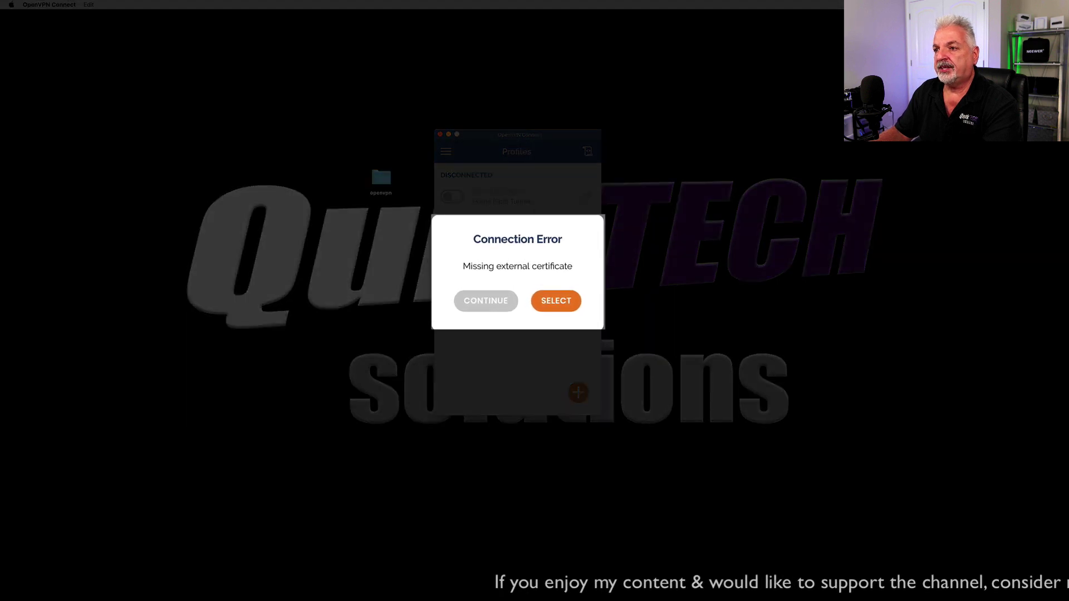
left_click(493, 291)
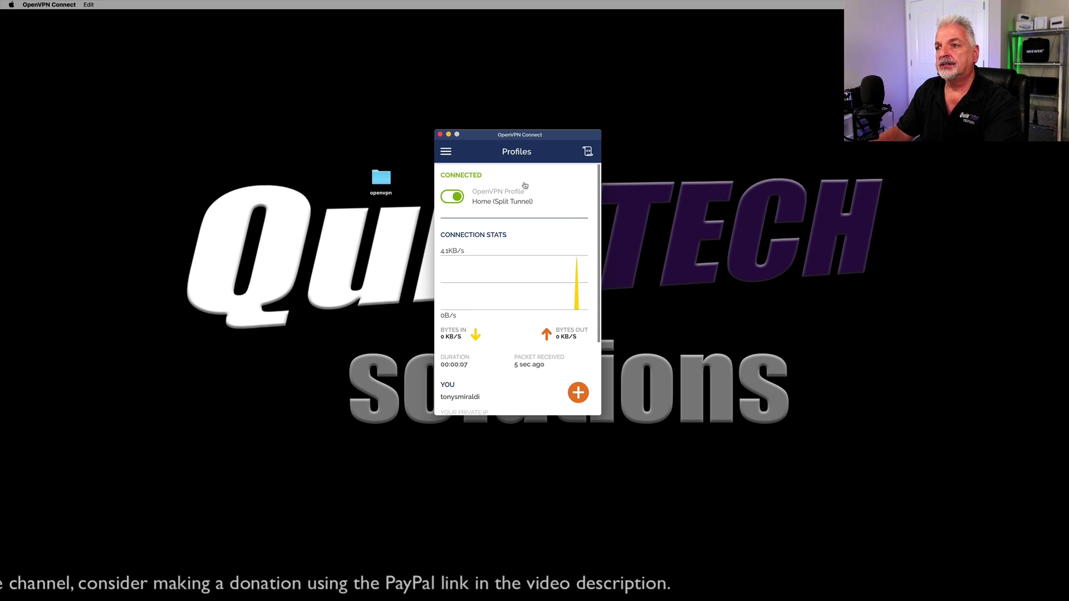
left_click(452, 197)
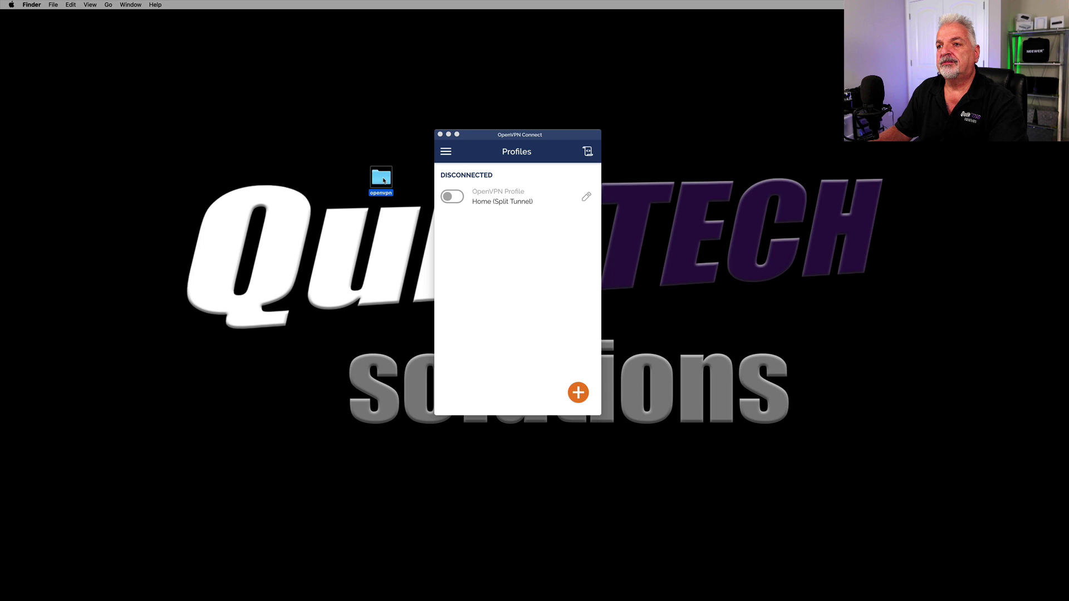
Step: In the openvpn folder, choose TextEdit via Open With > Other… for VPNConfig.ovpn
double_click(381, 180)
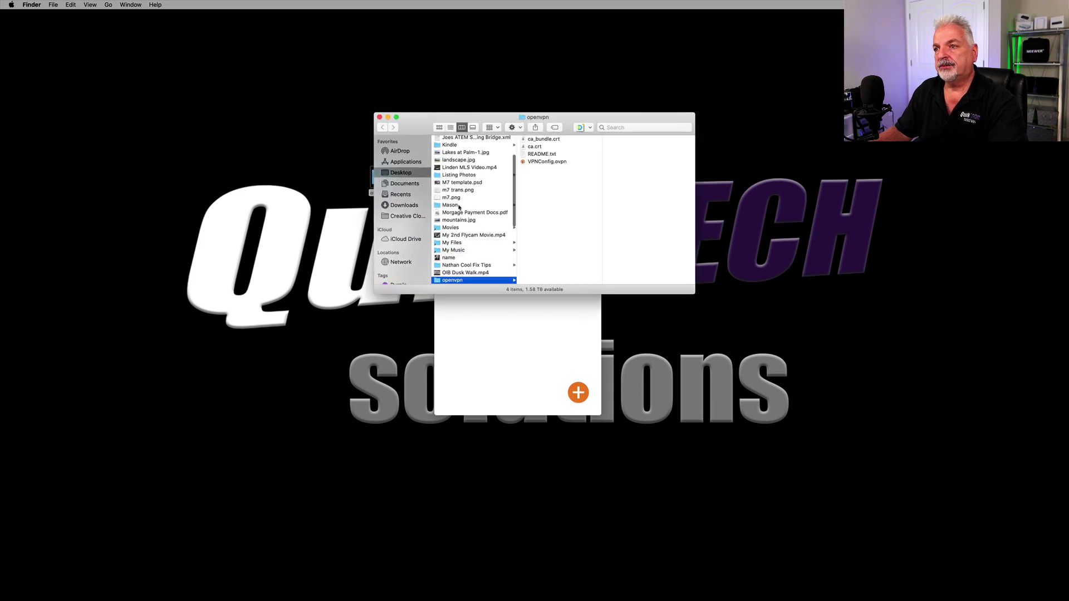
left_click_drag(507, 118, 464, 112)
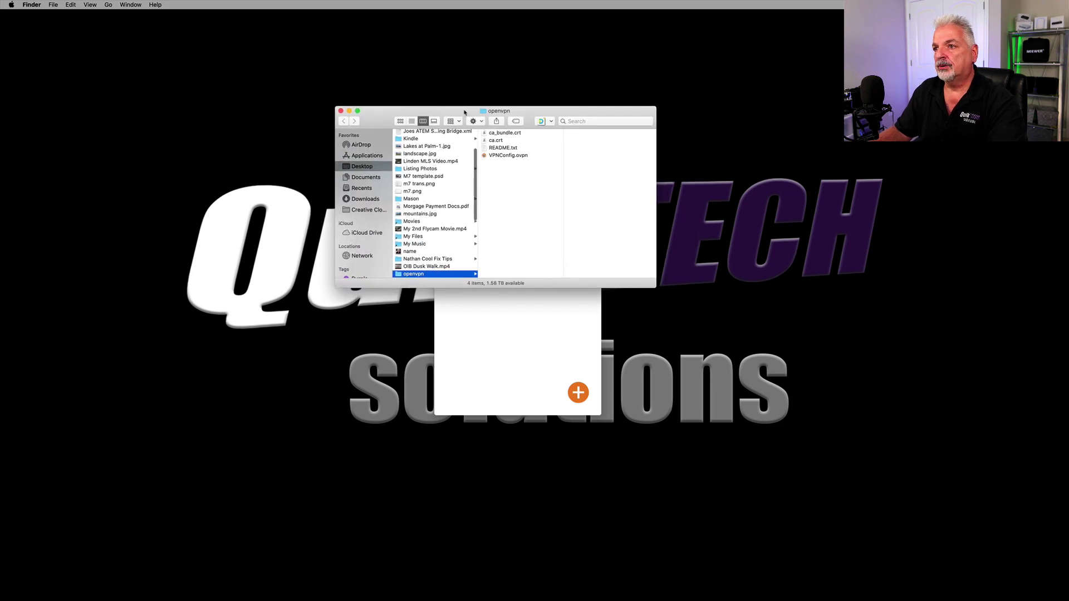
left_click(485, 156)
right_click(476, 157)
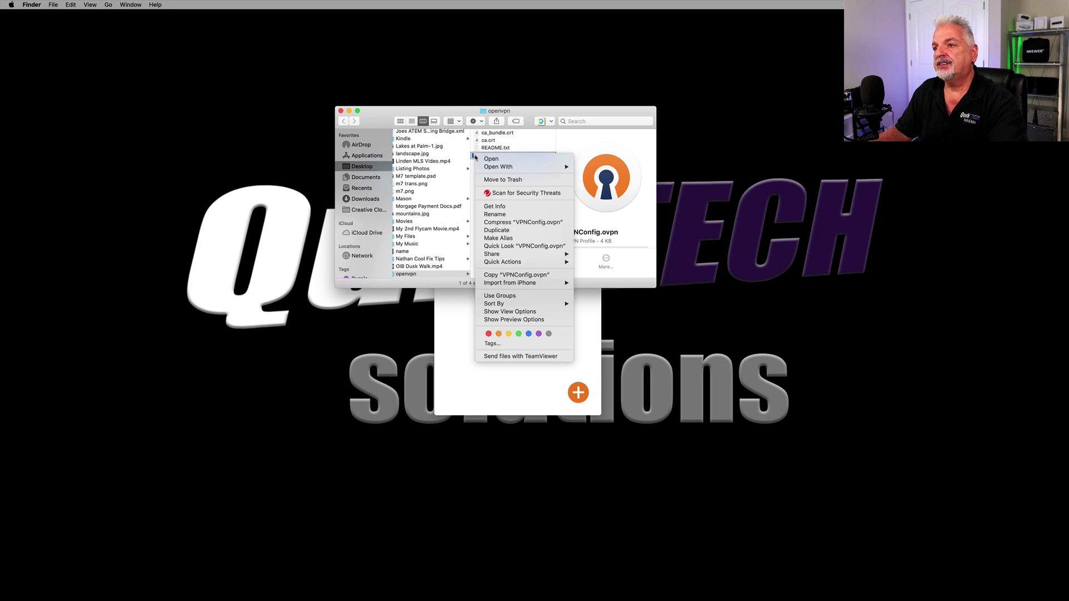
mouse_move(488, 170)
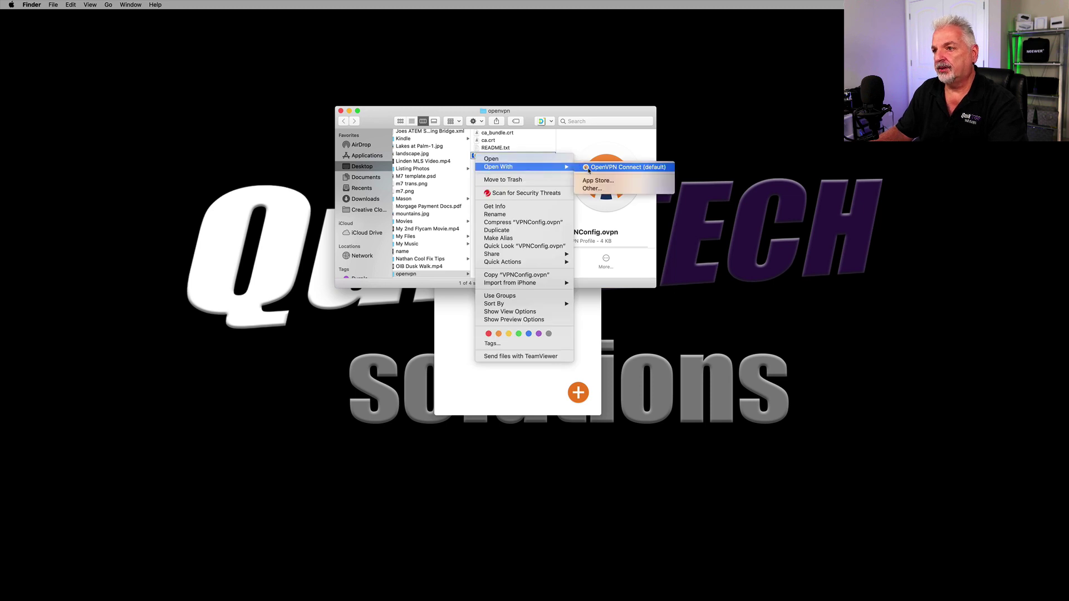
left_click(592, 189)
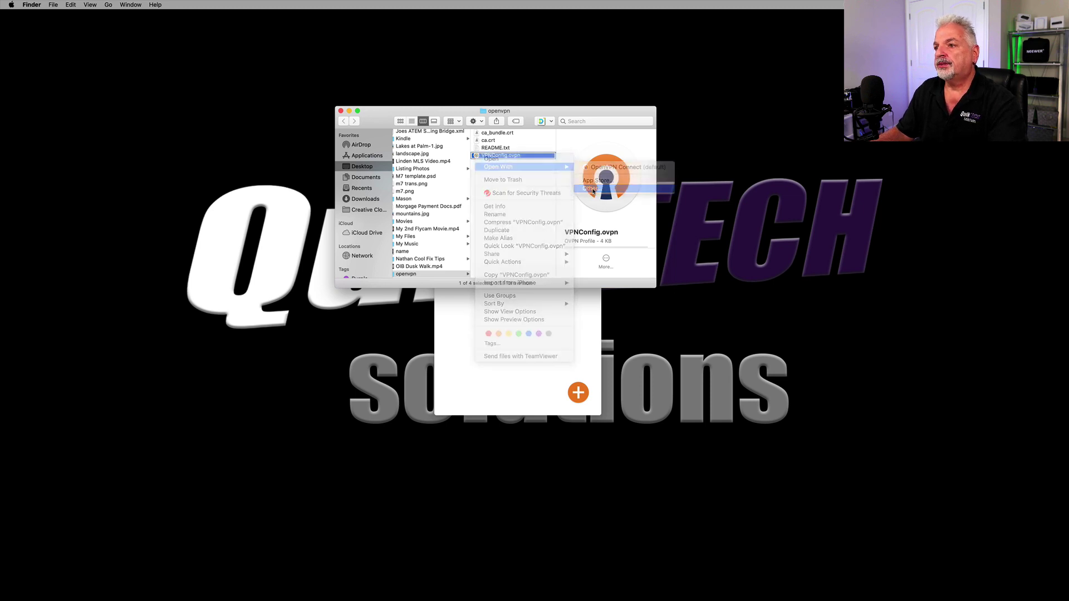
scroll(442, 224, "down", 15)
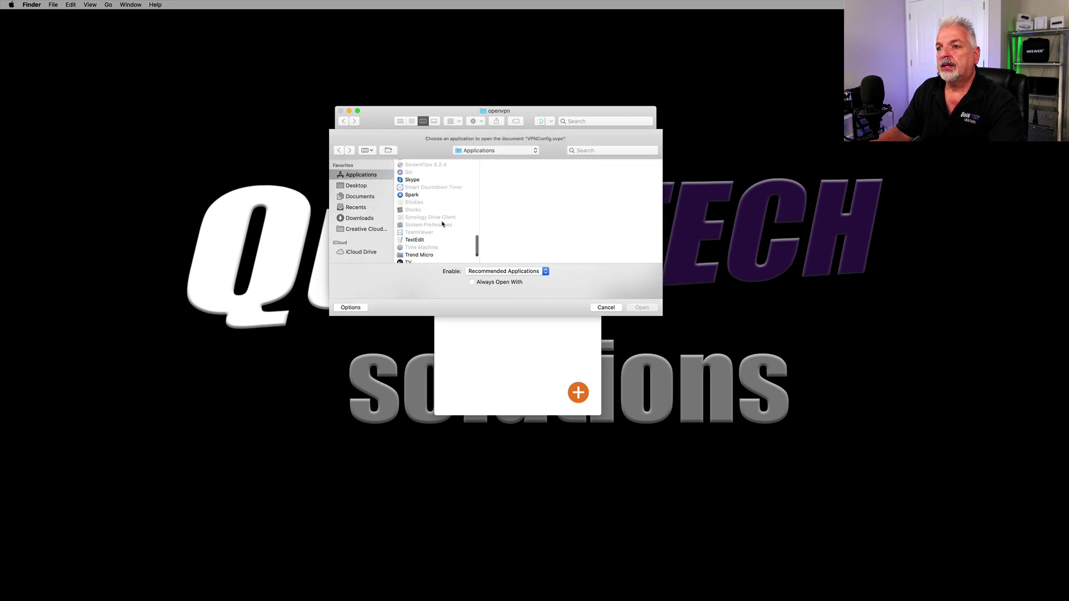
left_click(412, 207)
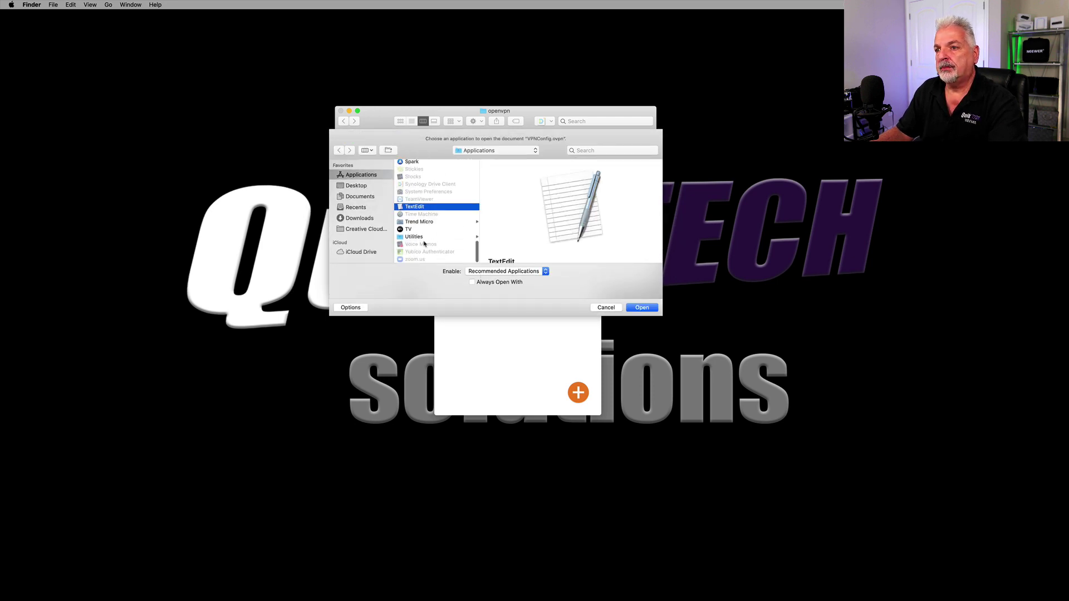
Step: Open VPNConfig.ovpn in TextEdit and close the openvpn Finder window
left_click(642, 308)
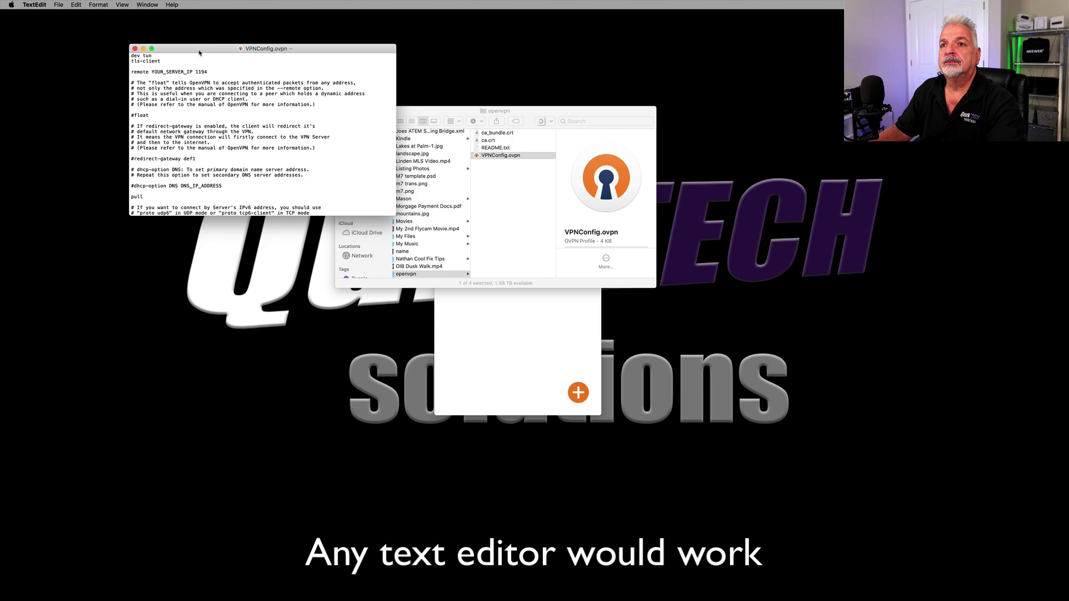
left_click_drag(199, 51, 485, 123)
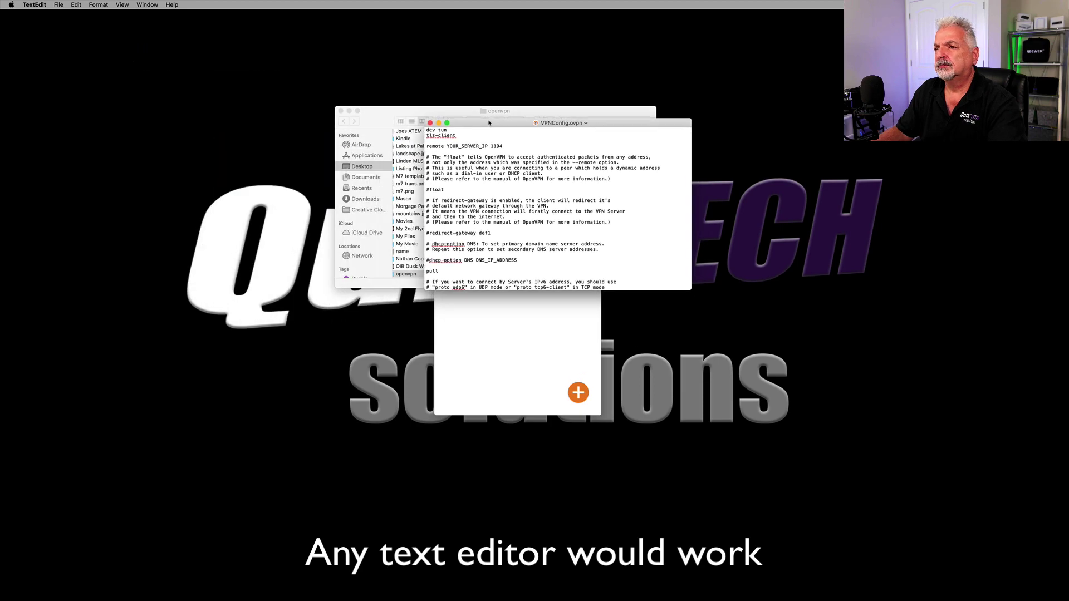
left_click(340, 111)
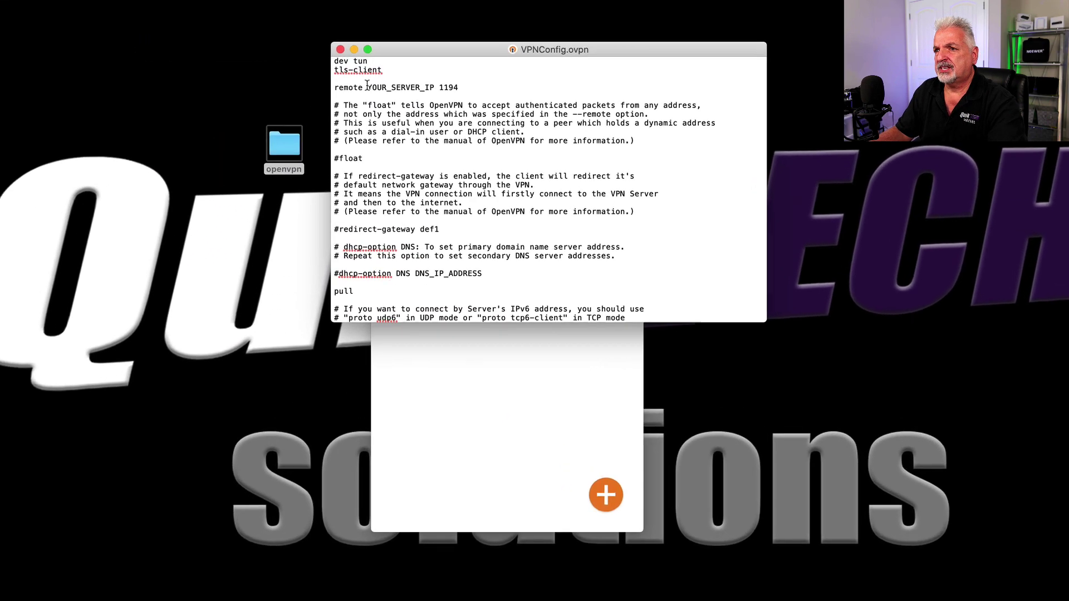
Step: Replace YOUR_SERVER_IP on the remote line with the pasted server address
left_click_drag(404, 117, 414, 117)
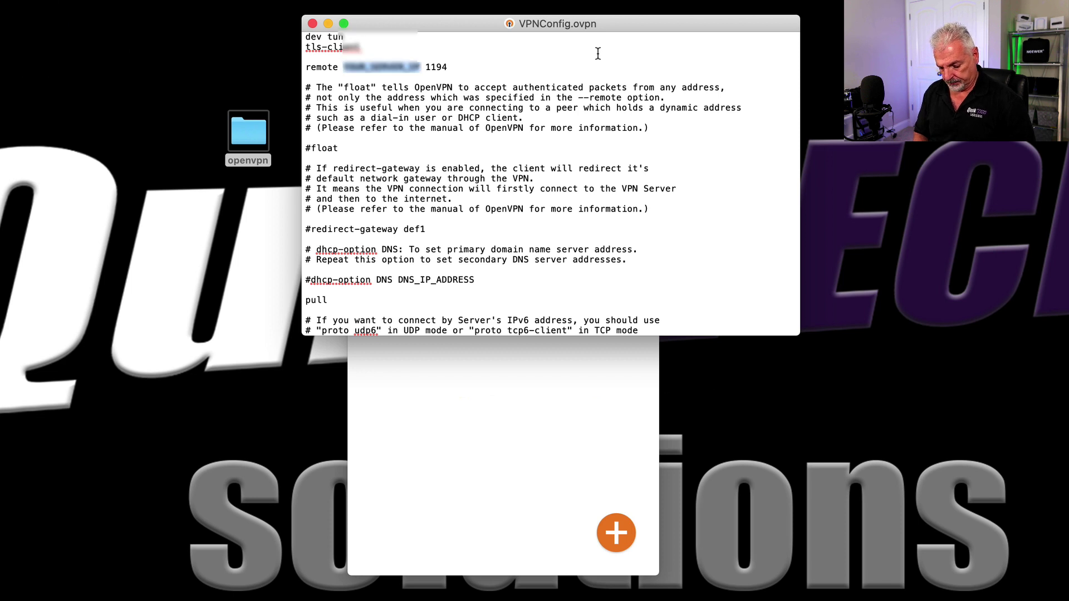
key("super+v")
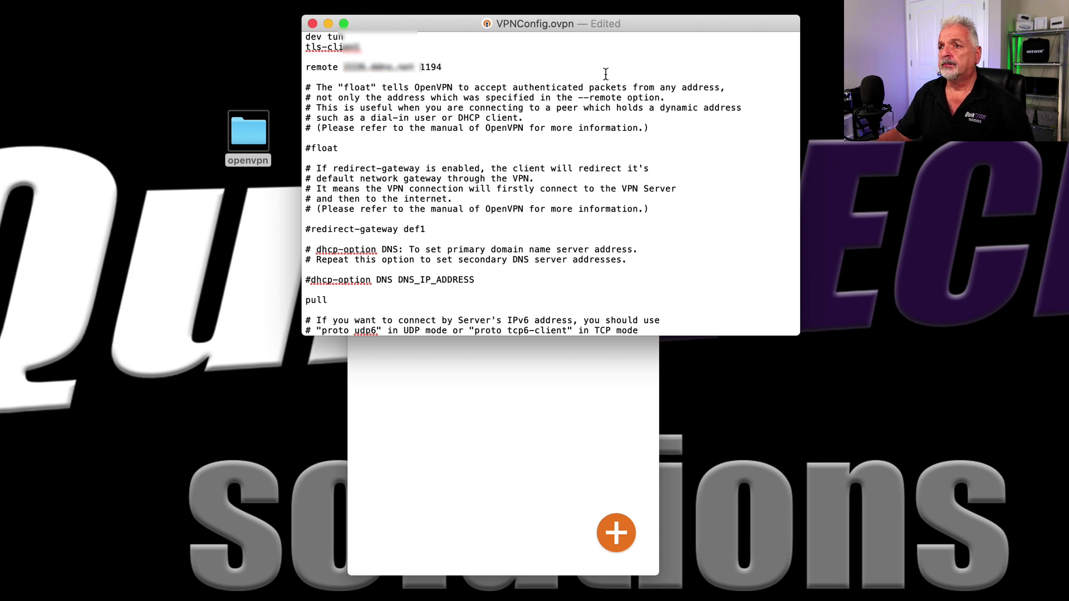
scroll(439, 176, "down", 3)
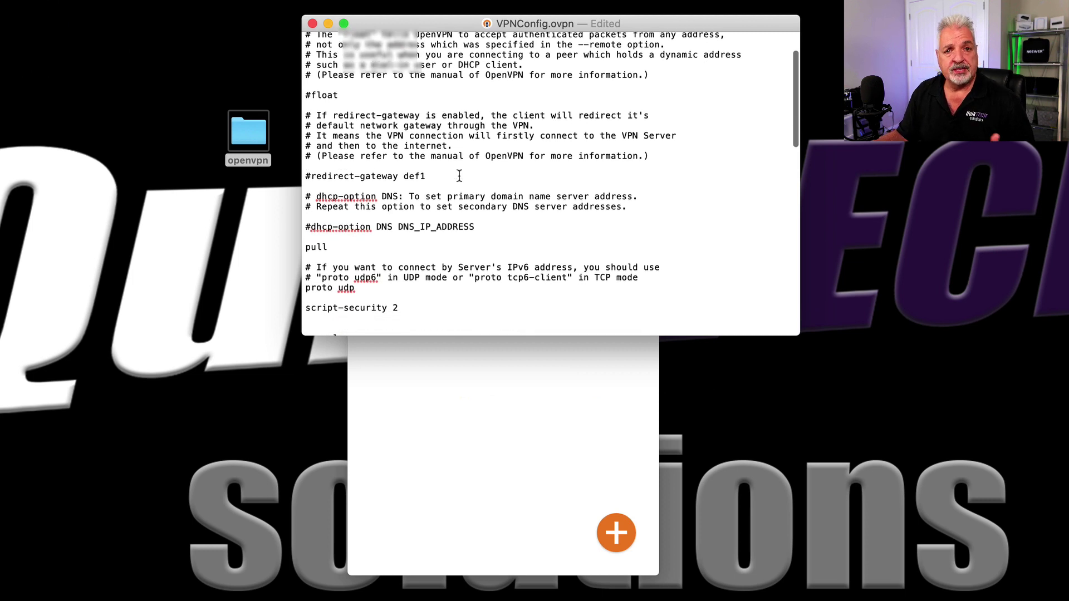
scroll(459, 175, "down", 3)
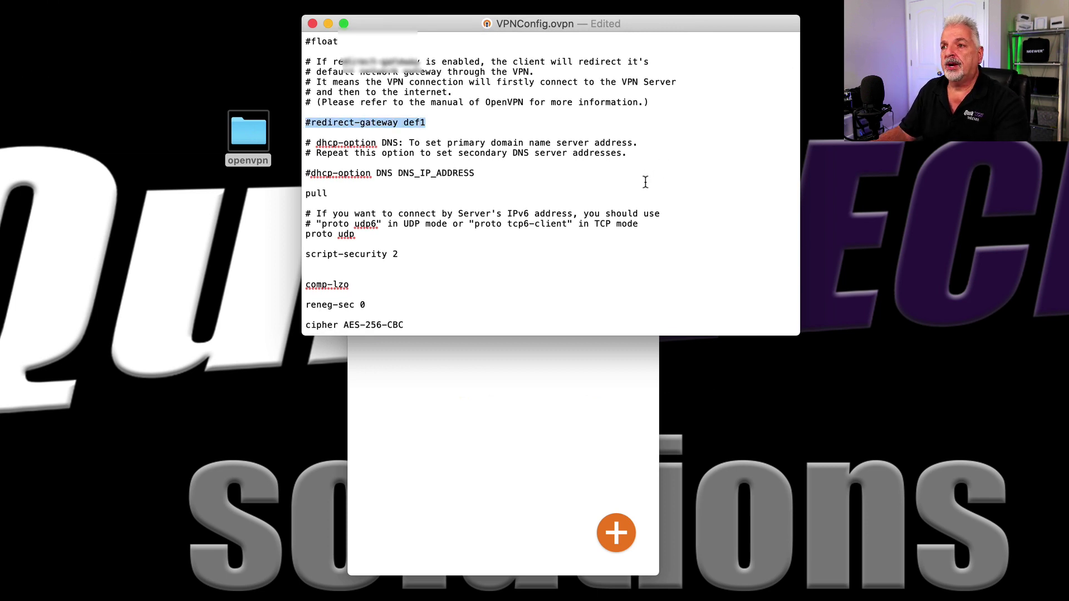
Step: Delete the # before redirect-gateway def1 so all traffic goes through the VPN
left_click(454, 126)
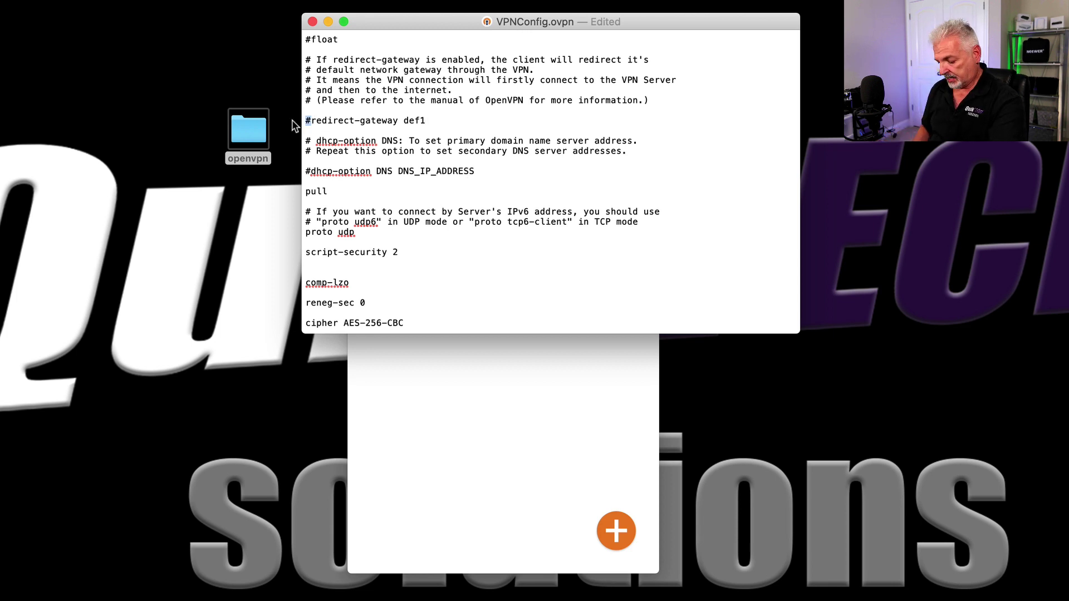
key("BackSpace")
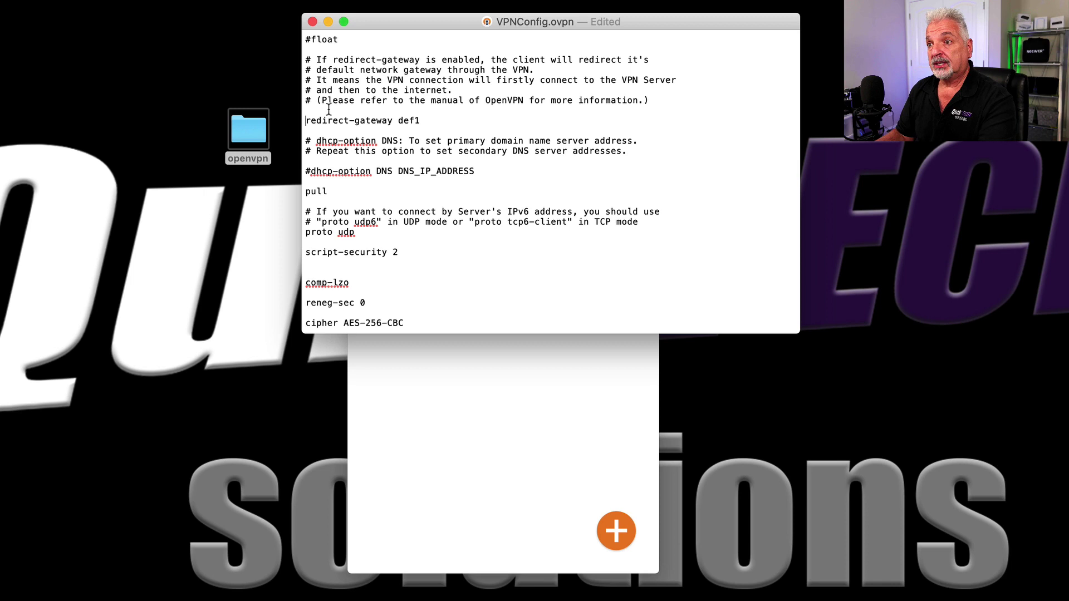
left_click(309, 124)
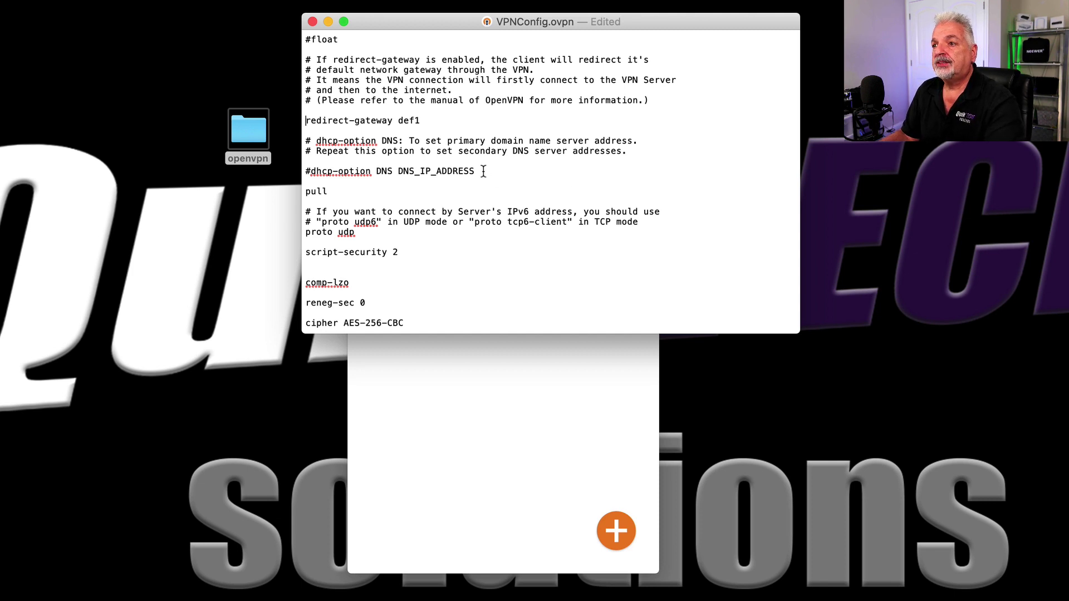
Step: Uncomment the dhcp-option DNS line and start replacing DNS_IP_ADDRESS with 192.168.25
mouse_move(477, 172)
left_mouse_down()
mouse_move(306, 172)
mouse_move(479, 173)
left_mouse_up()
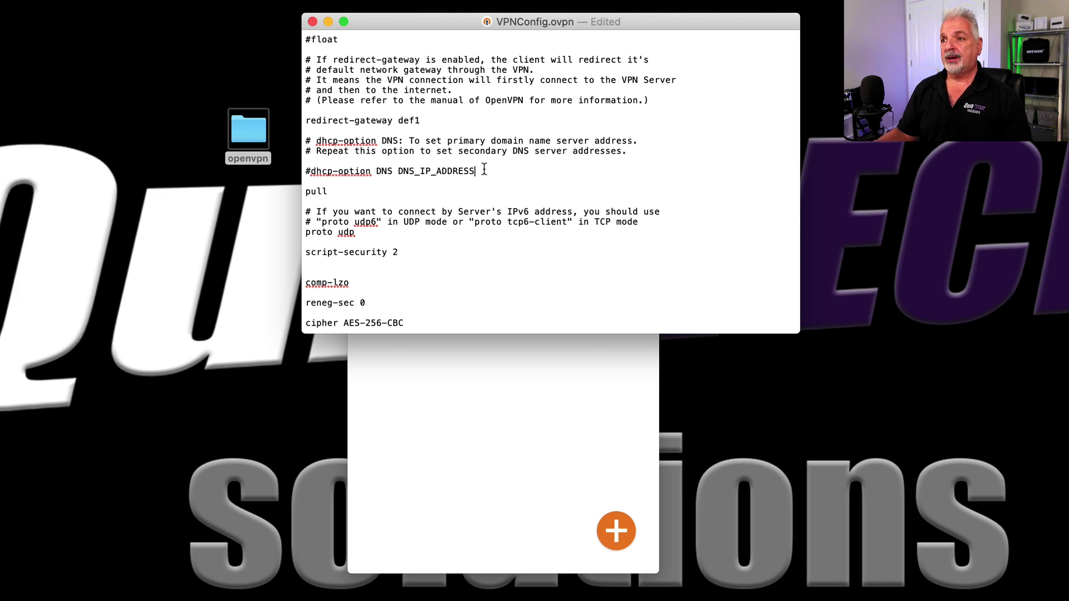
left_click_drag(398, 171, 475, 170)
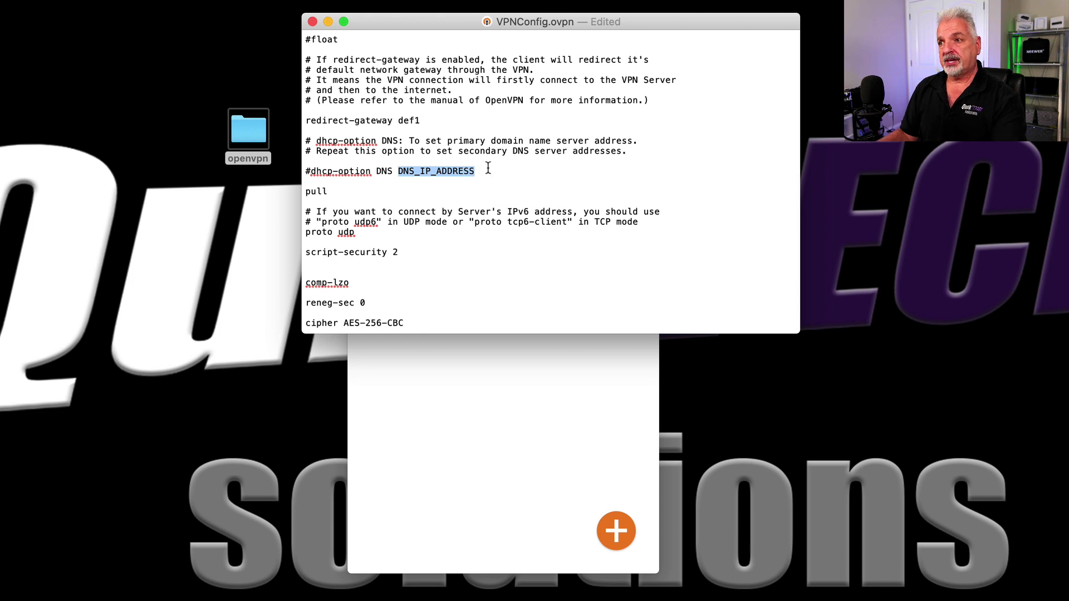
left_click(399, 171)
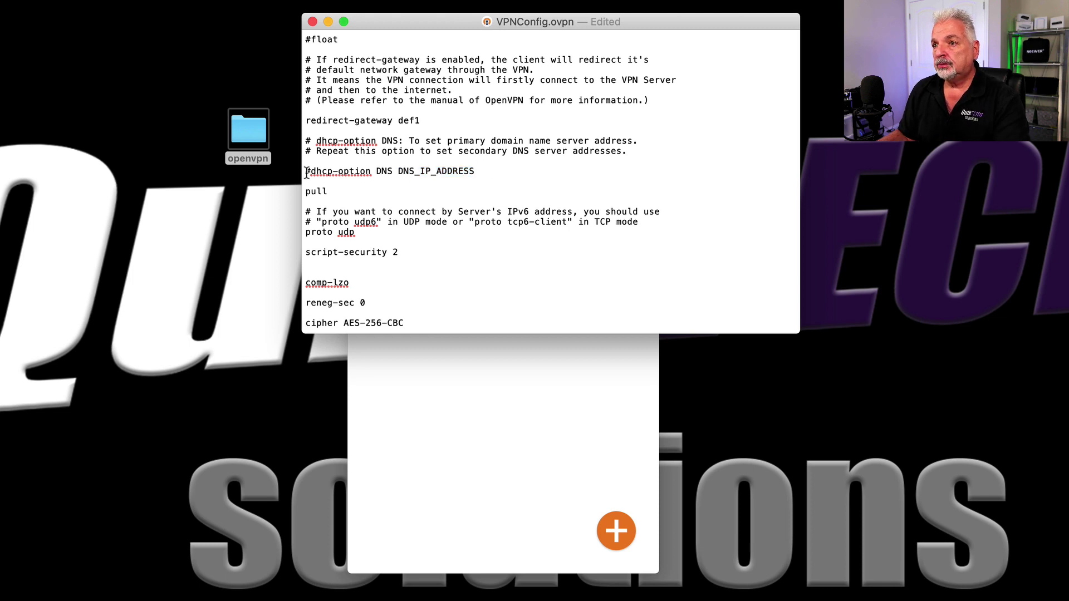
left_click_drag(311, 171, 297, 176)
key("BackSpace")
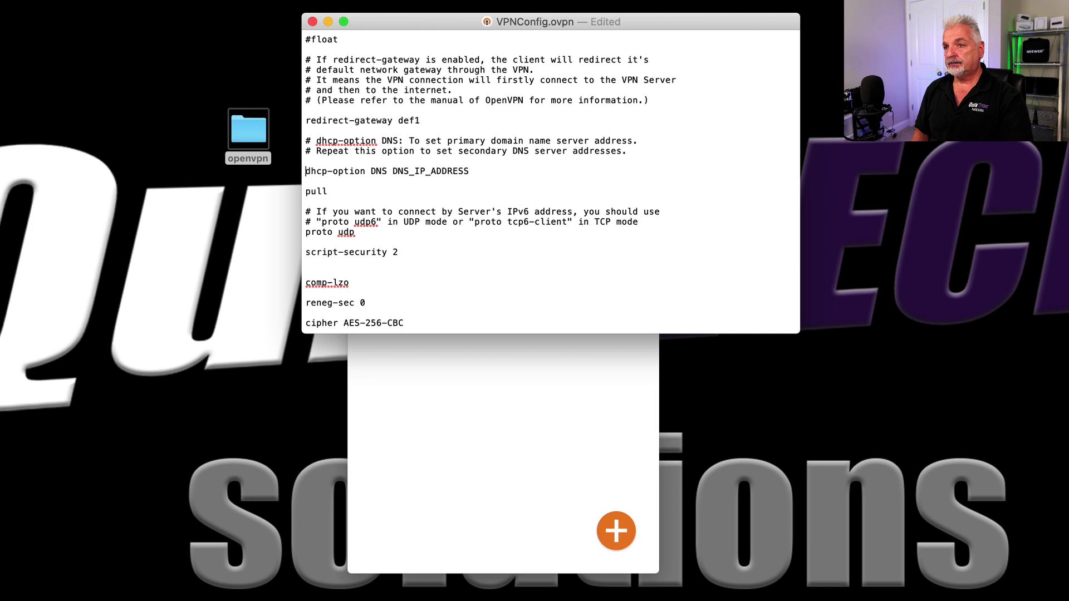
double_click(406, 171)
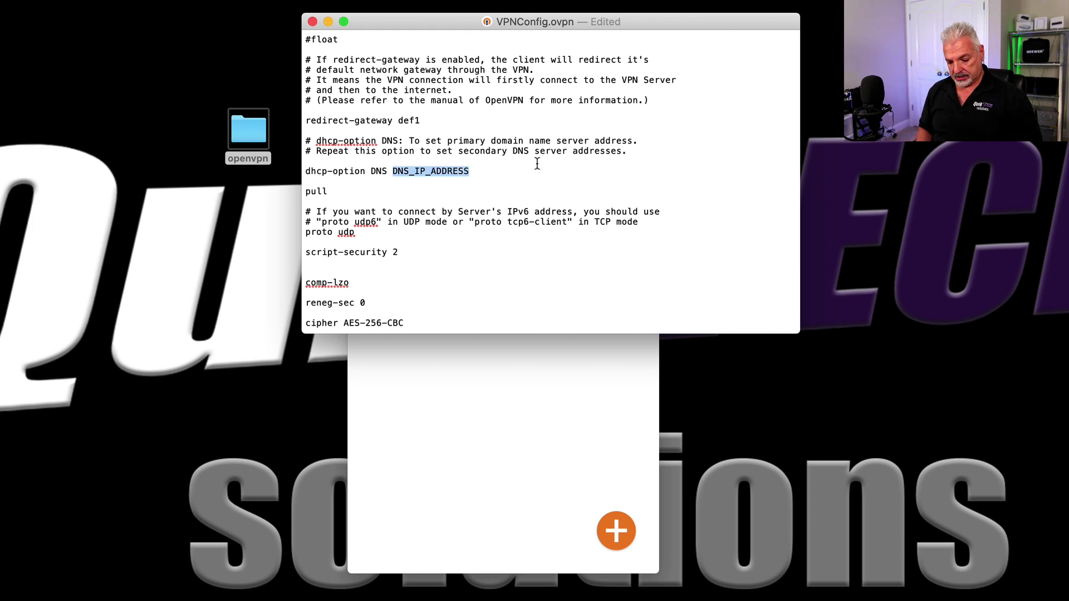
type("1")
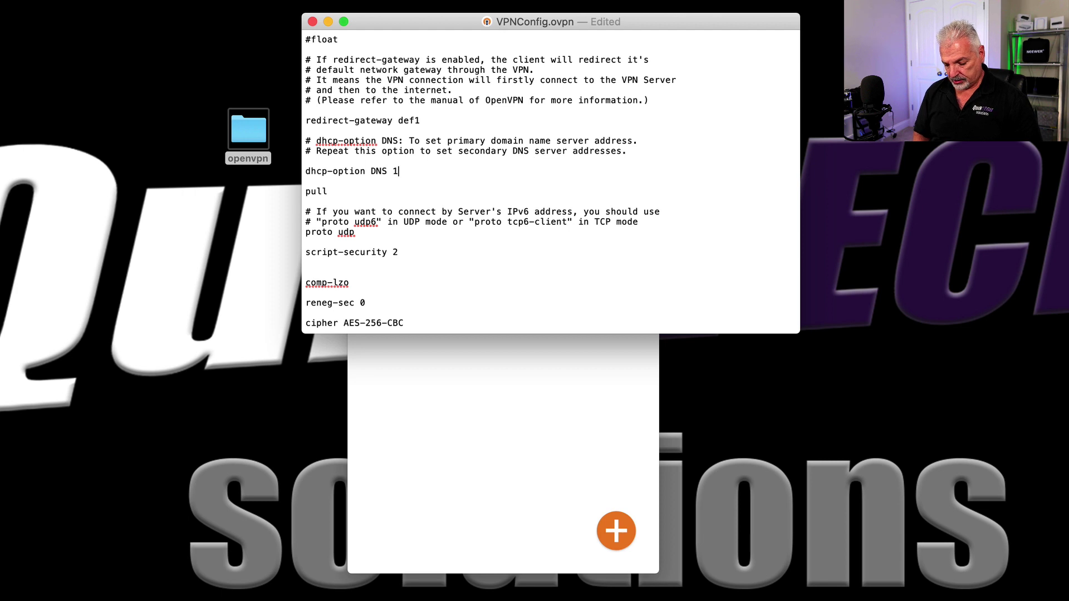
type("92.16")
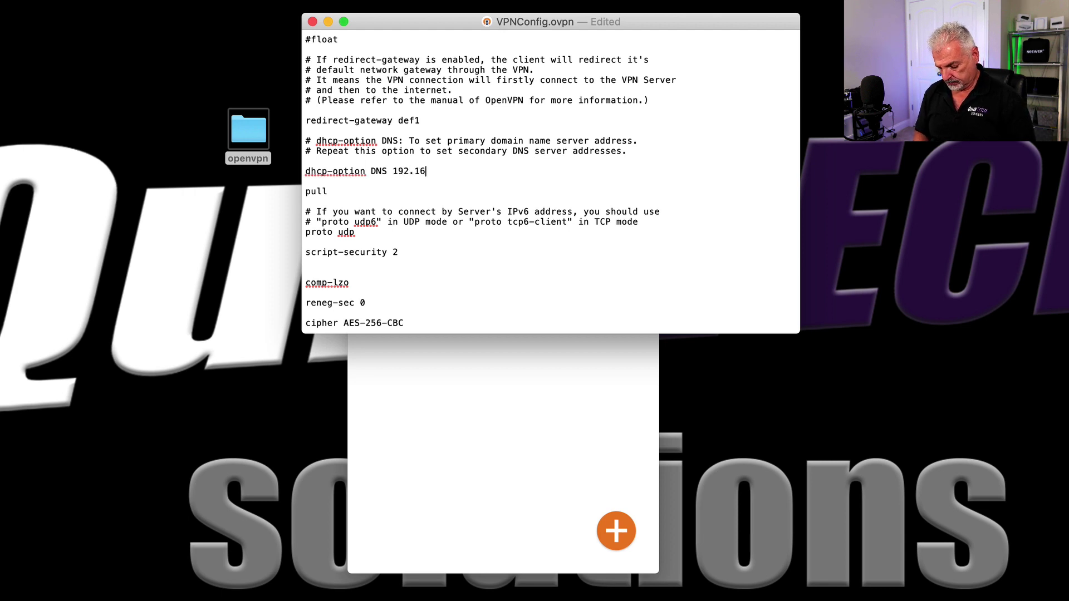
type("8.25.60")
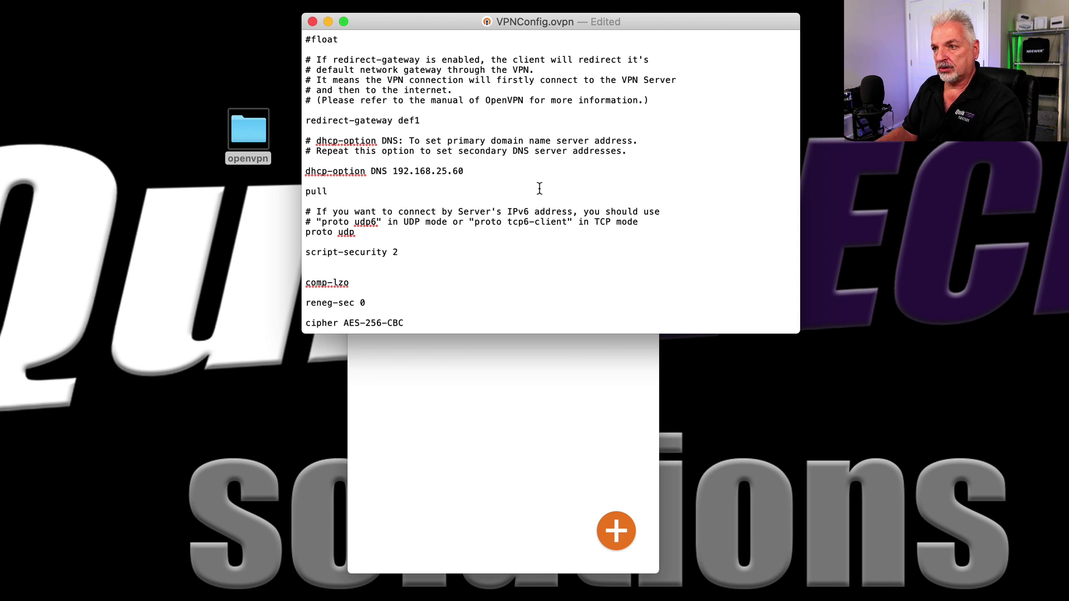
Step: Add a lowercase client-cert-not-required line below auth-user-pass
scroll(575, 217, "down", 5)
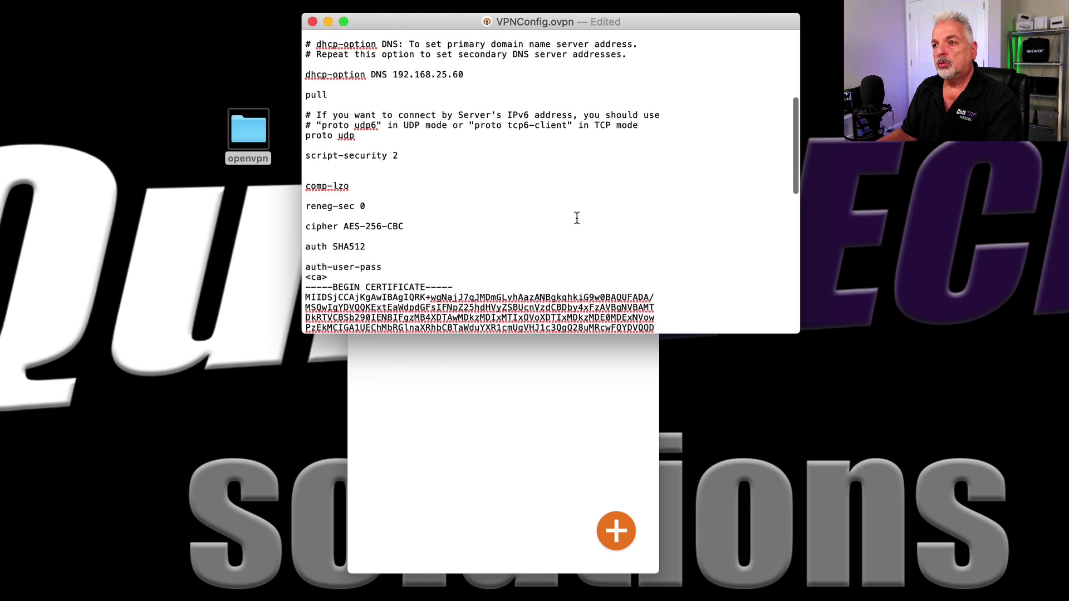
scroll(388, 200, "up", 2)
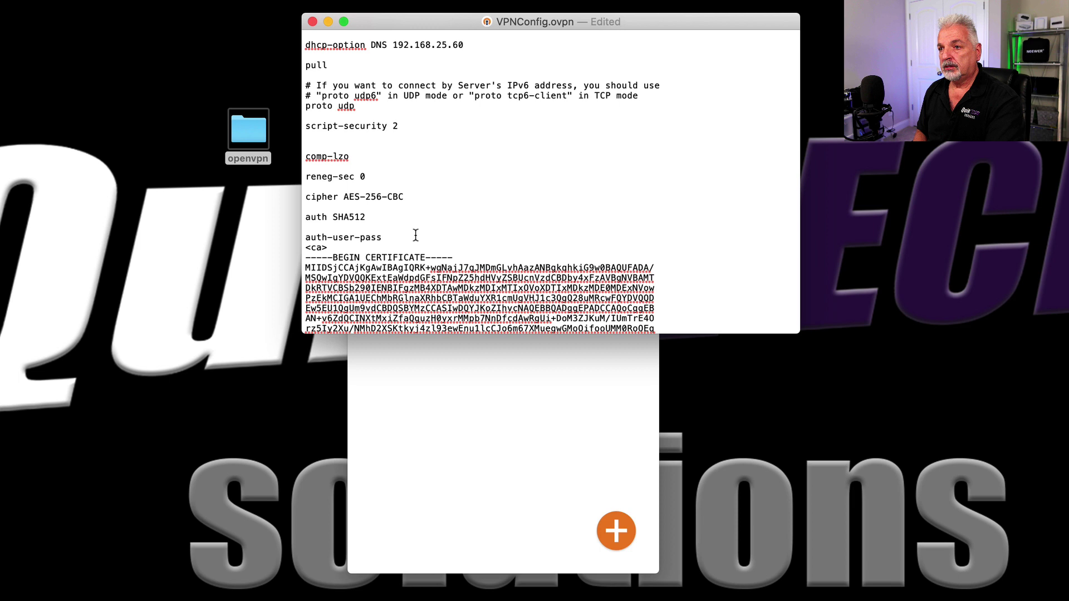
key("Return")
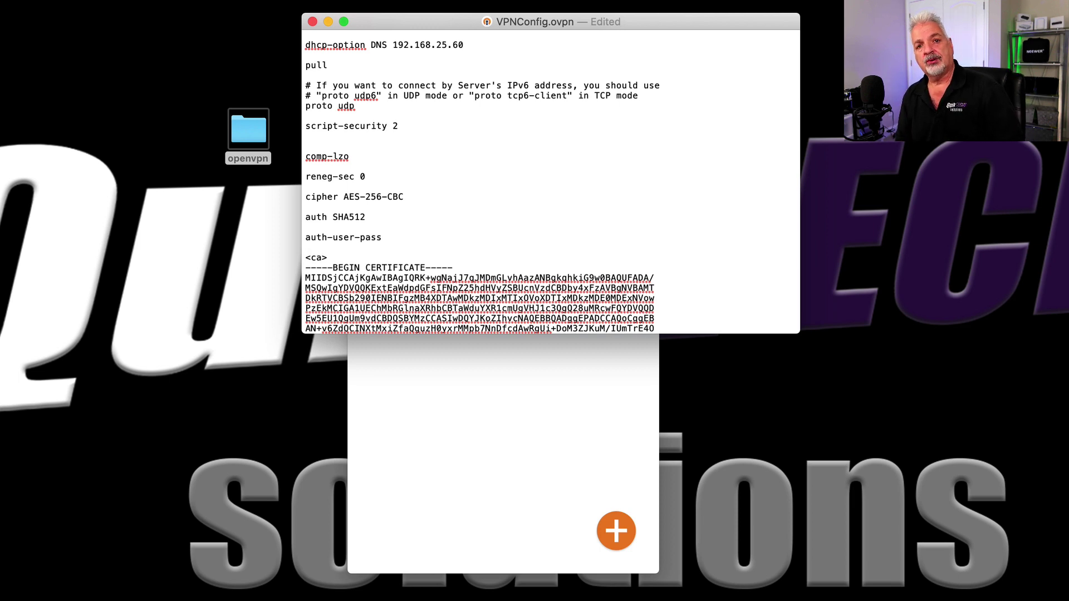
type("cl")
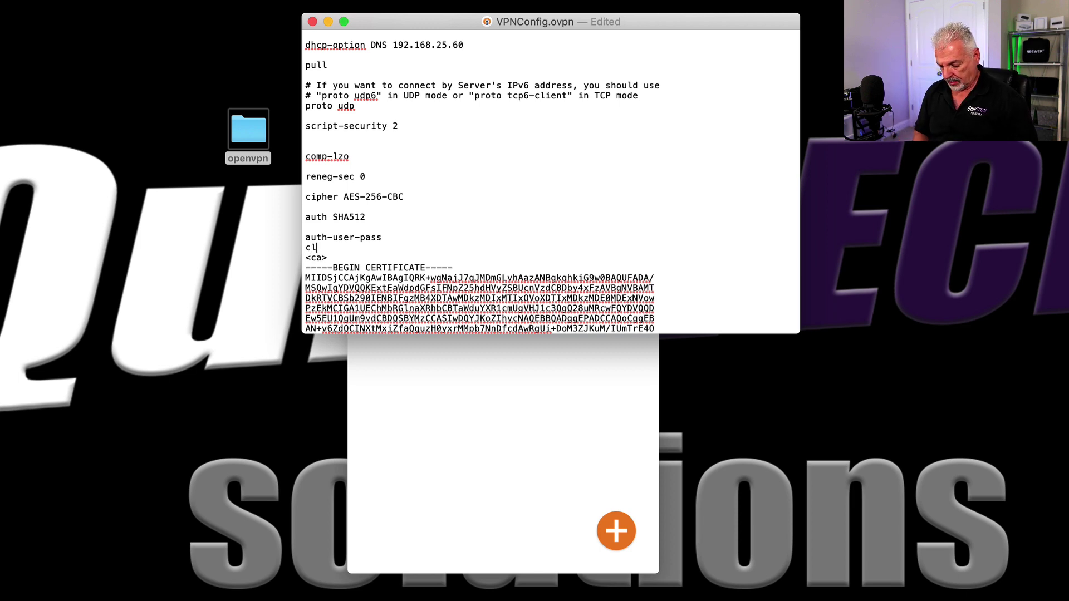
type("ient-l")
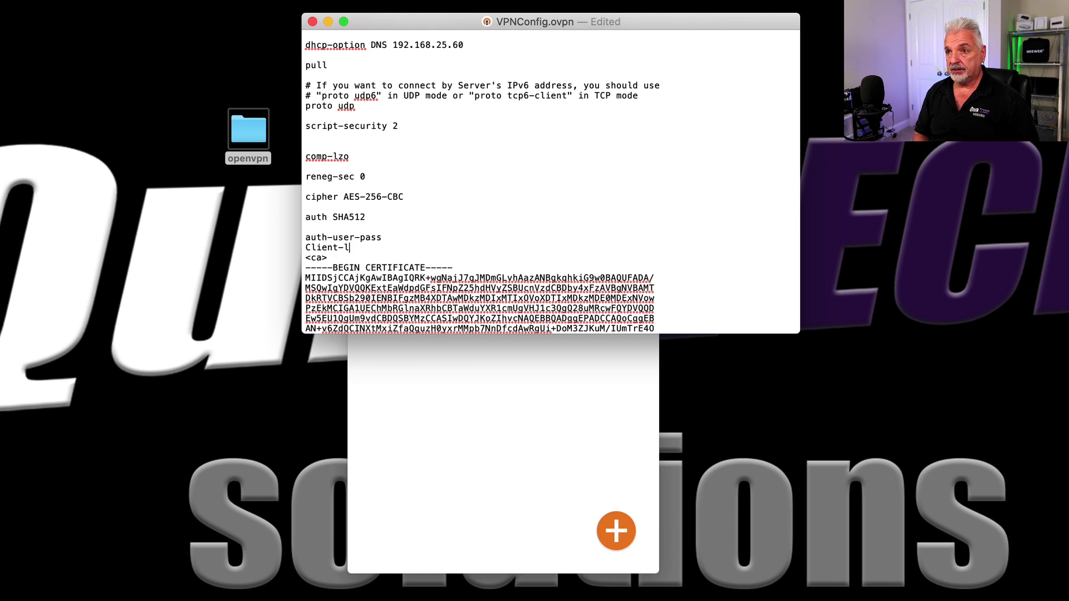
key("BackSpace")
type("cert")
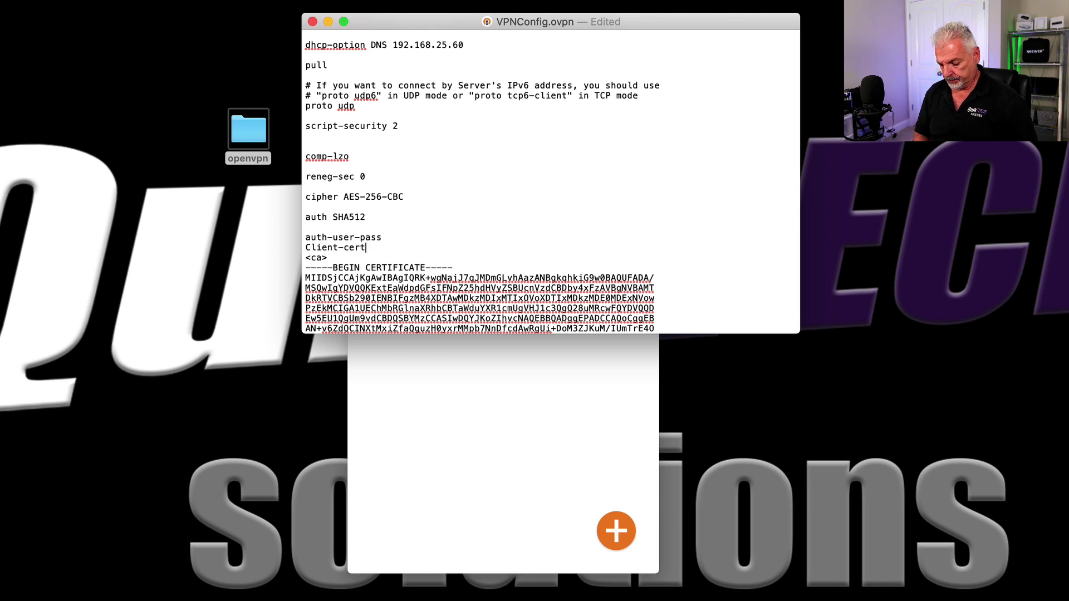
type("-not")
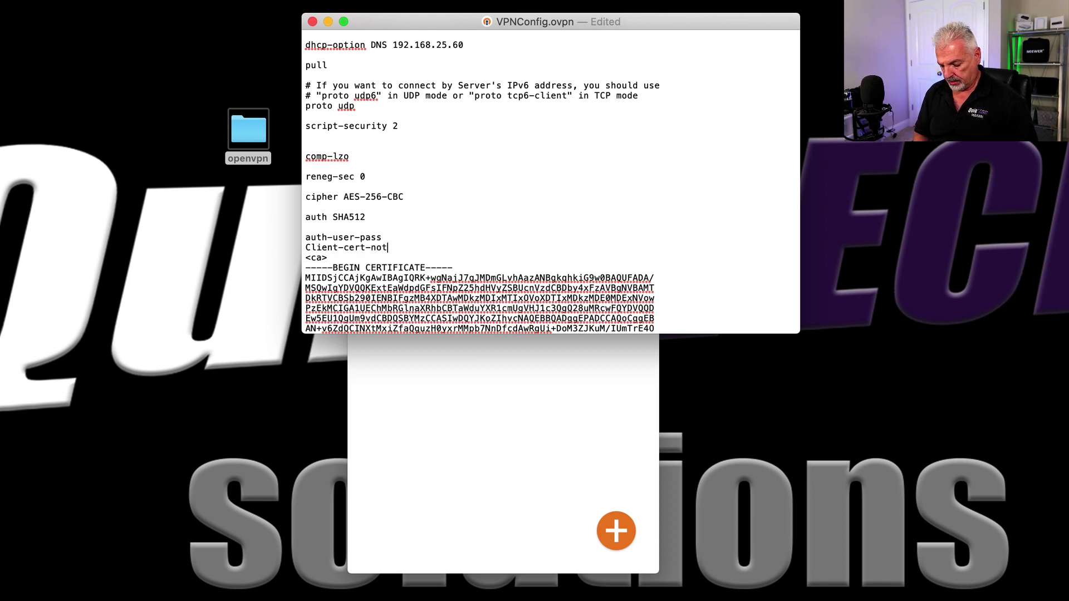
type("-required")
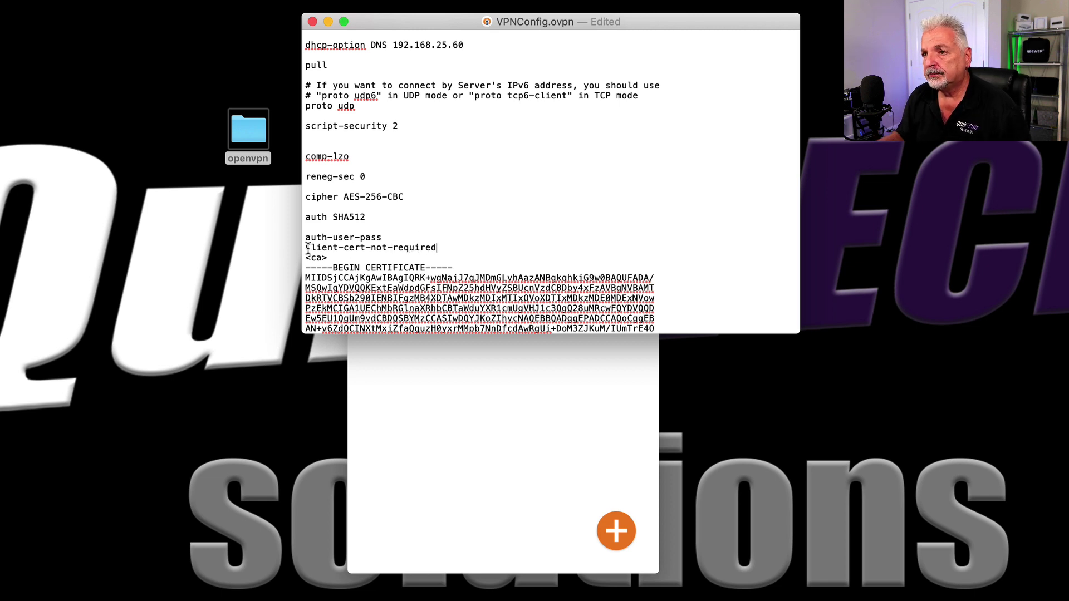
left_click_drag(310, 249, 297, 246)
type("c")
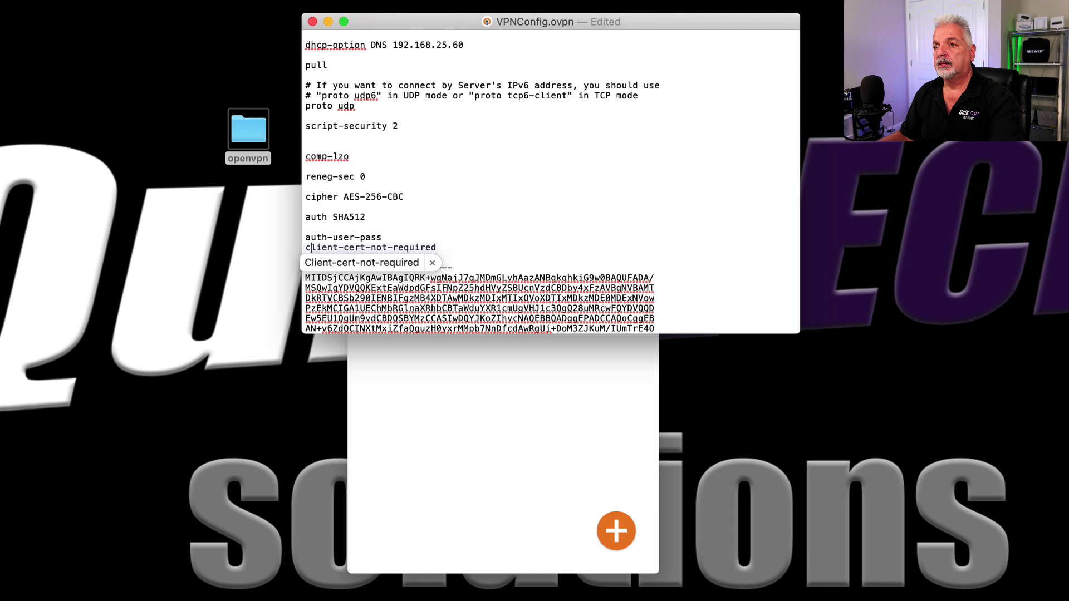
left_click(432, 263)
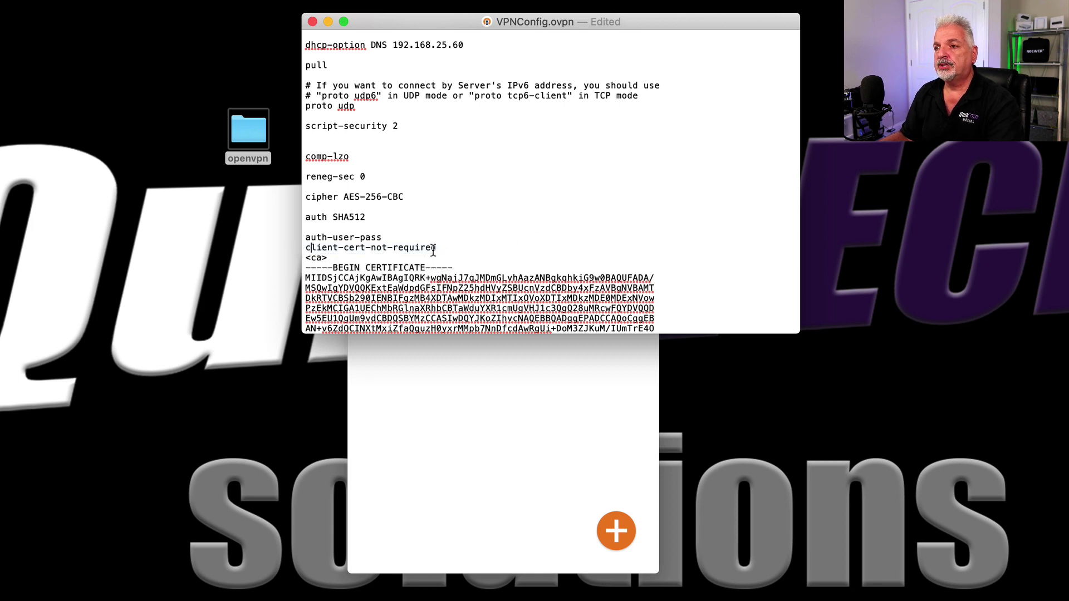
left_click_drag(443, 247, 293, 251)
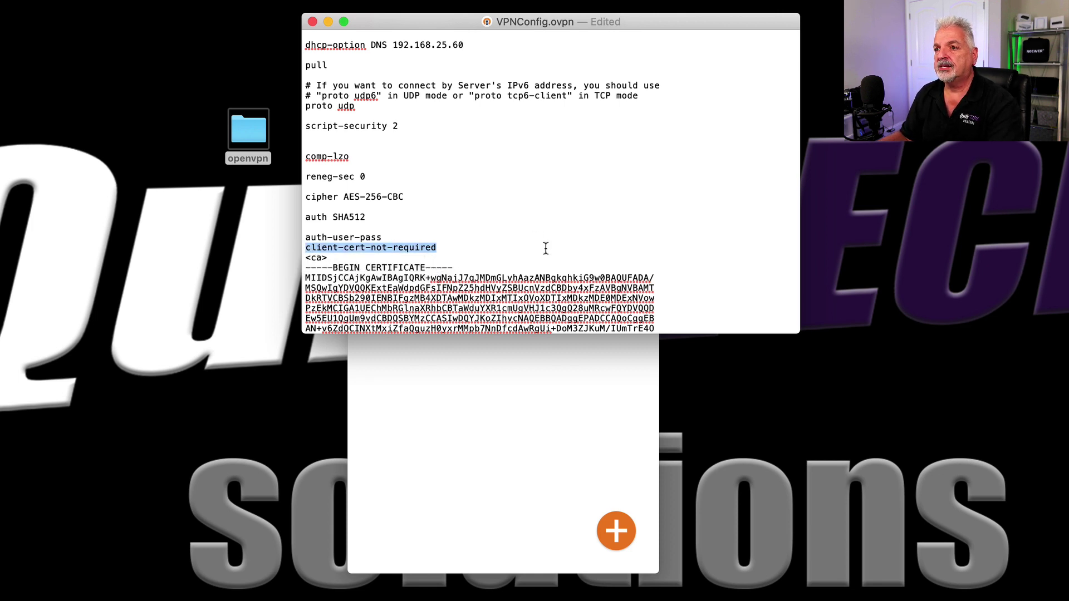
left_click(462, 251)
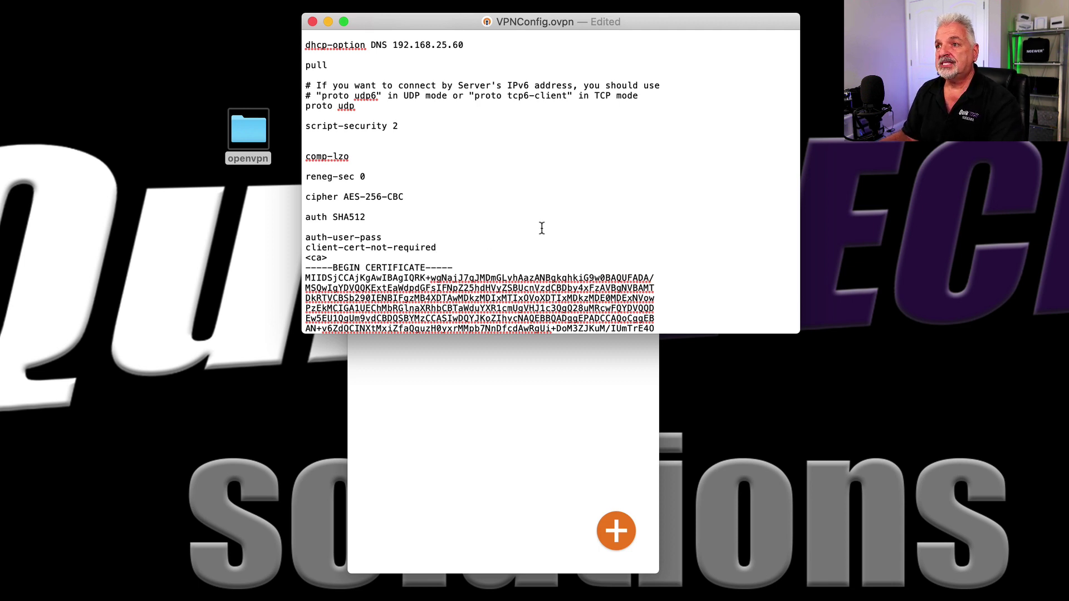
Step: Review the config, checking the DNS address reads 192.168.25.60
scroll(541, 228, "up", 10)
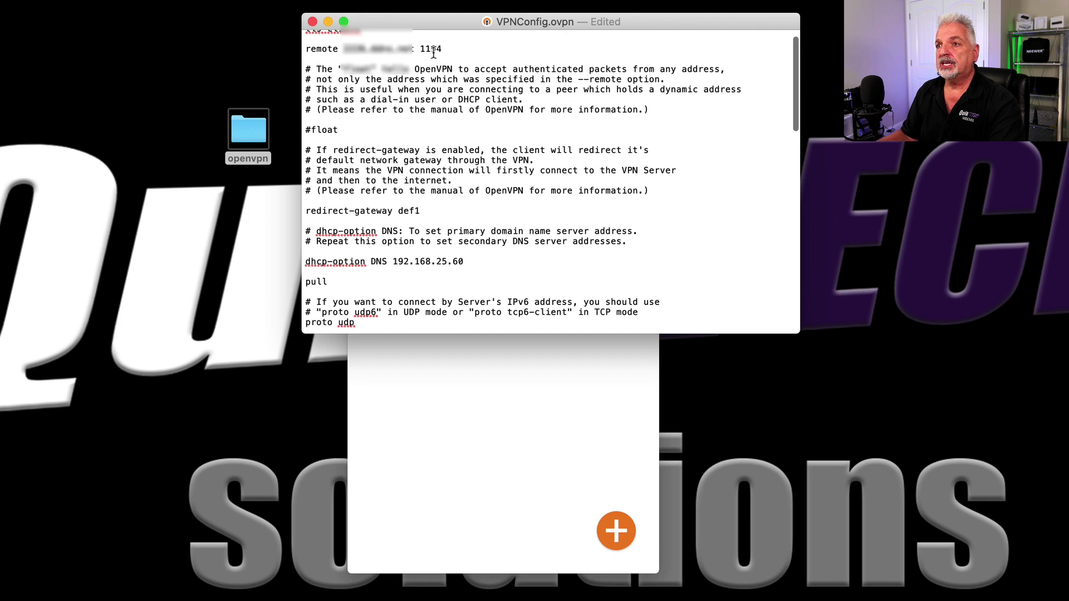
scroll(589, 206, "down", 1)
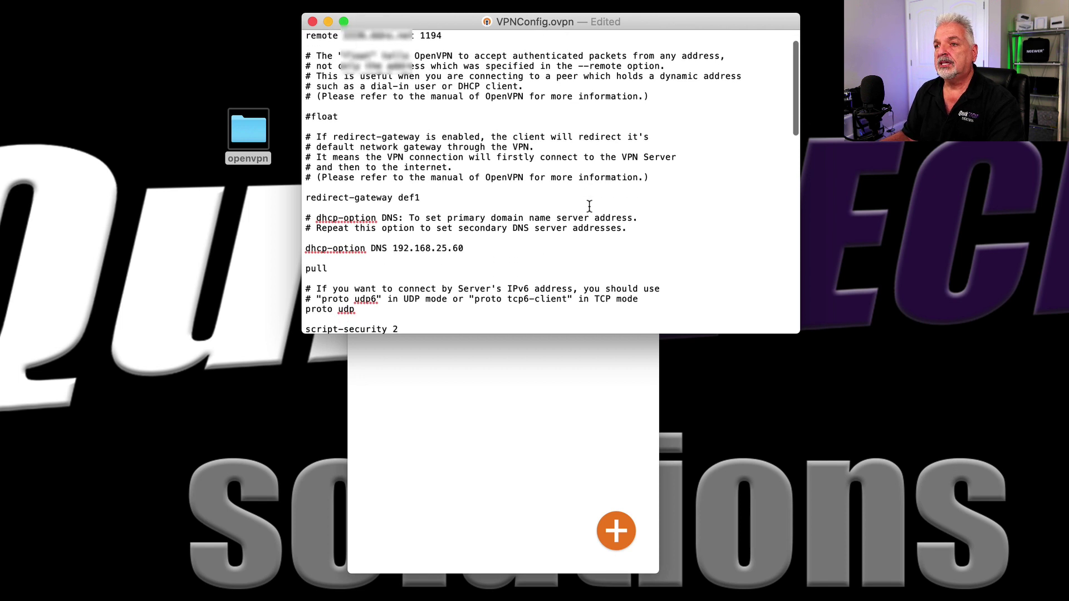
scroll(589, 206, "up", 2)
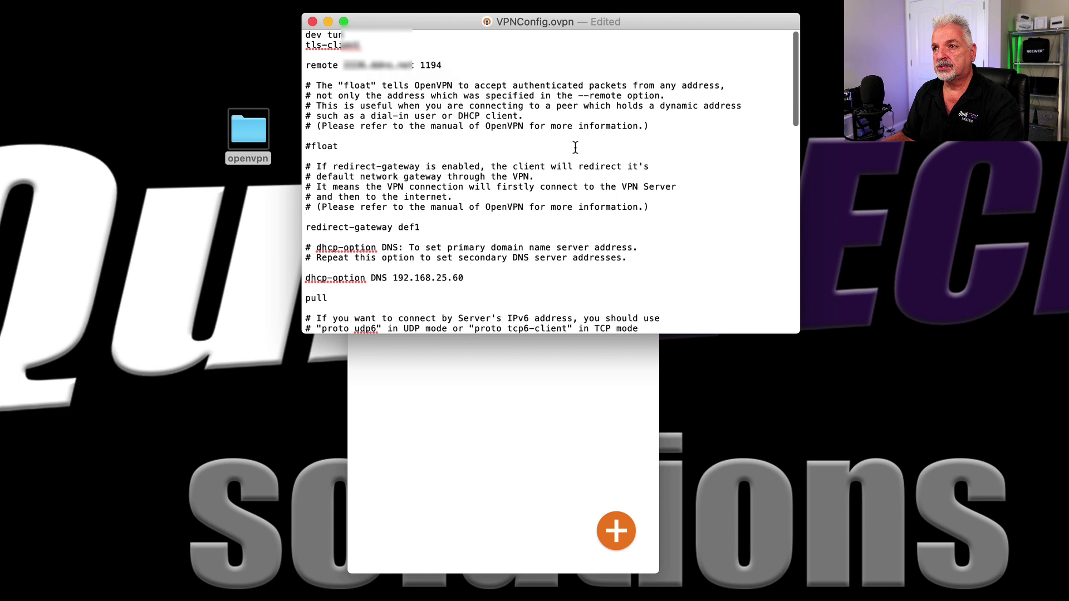
scroll(575, 147, "down", 8)
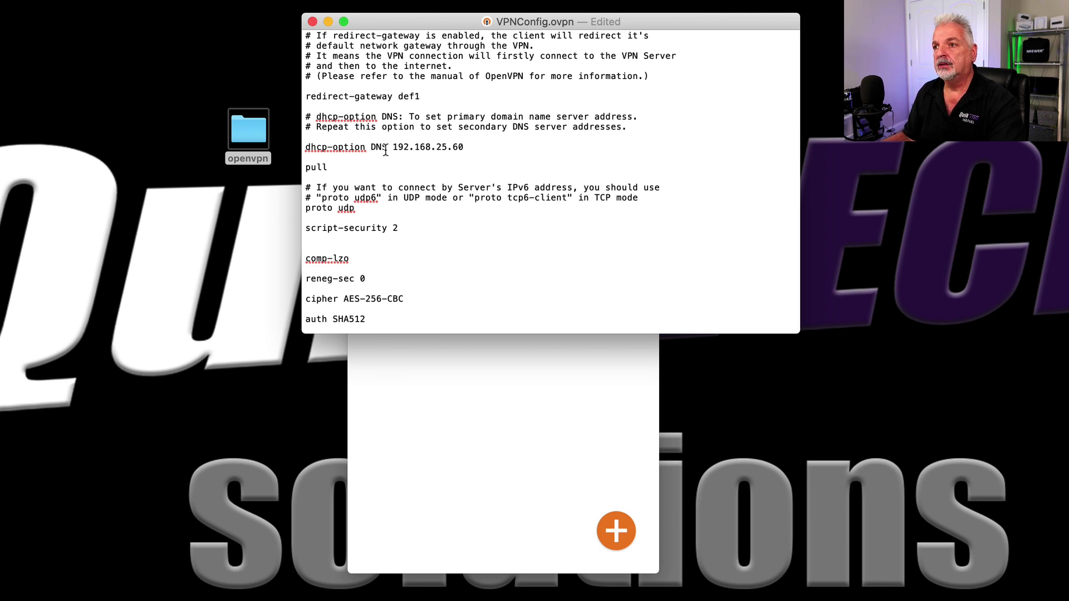
left_click_drag(393, 147, 470, 147)
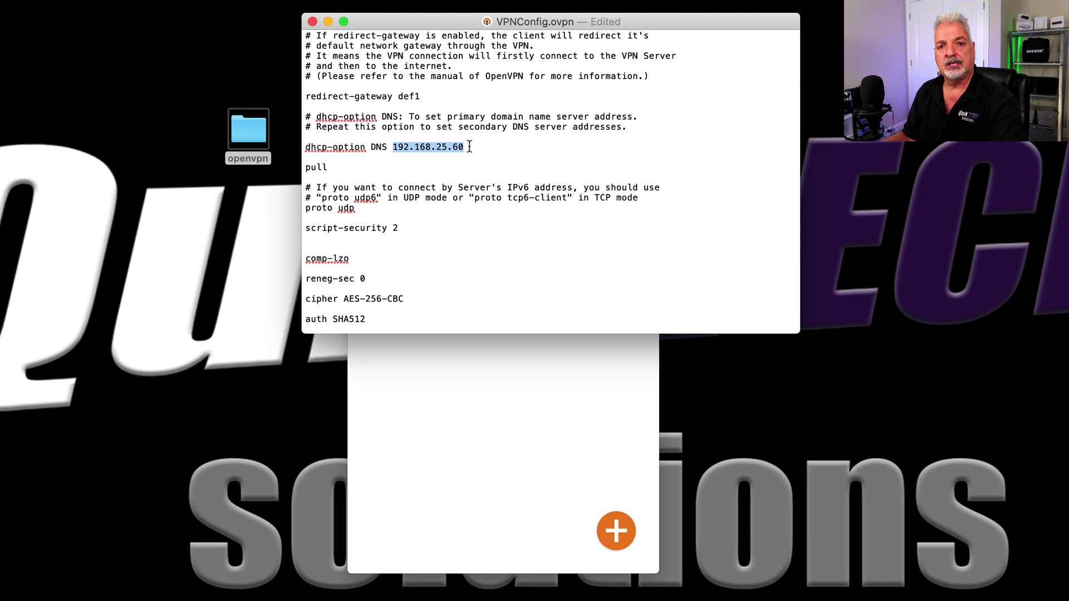
left_click(470, 146)
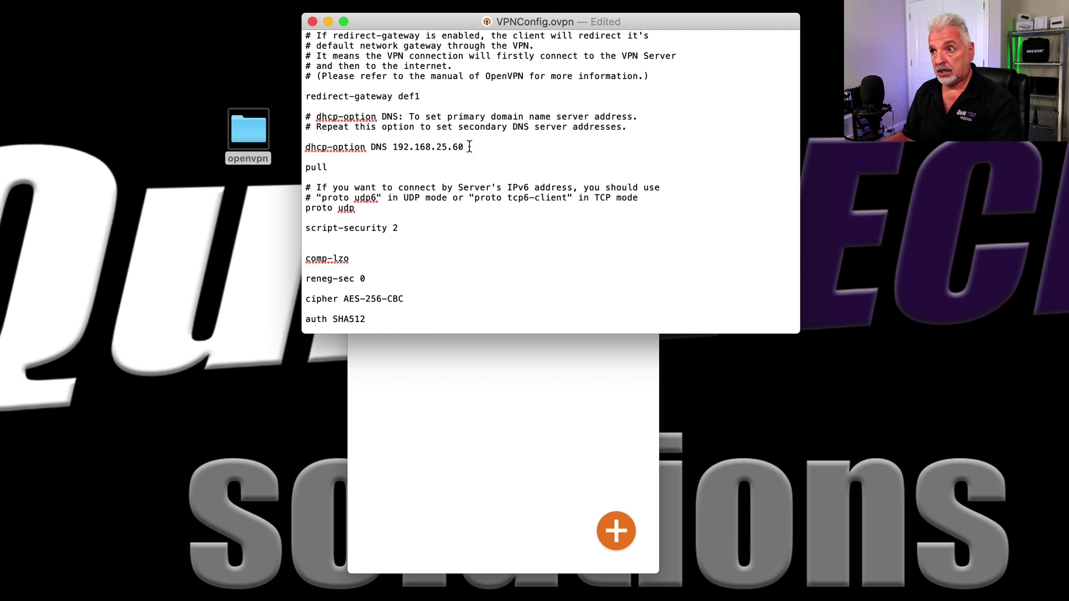
scroll(489, 198, "down", 3)
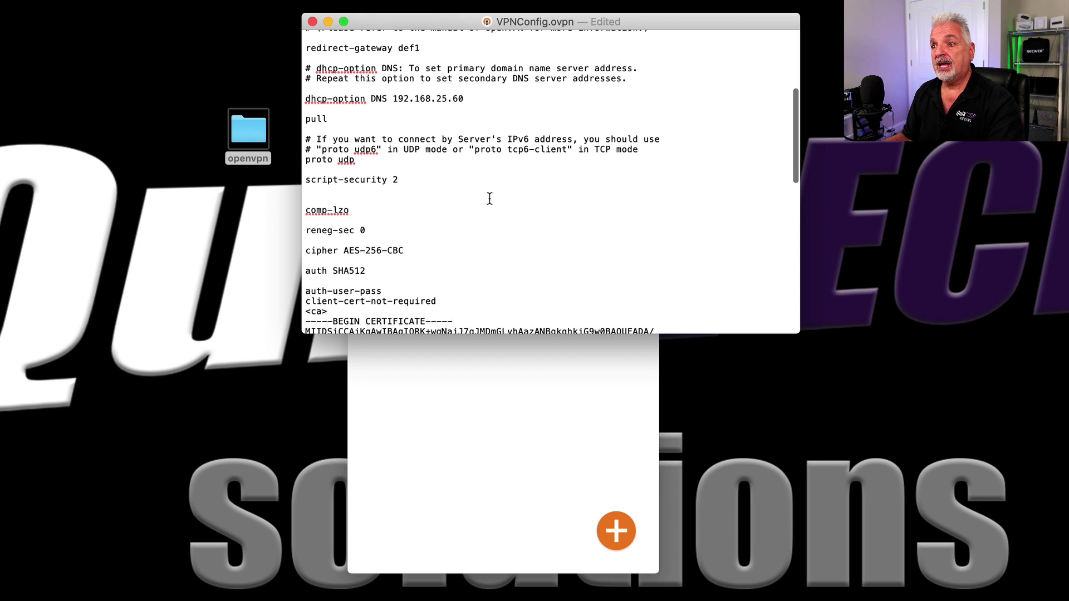
left_click_drag(440, 301, 289, 306)
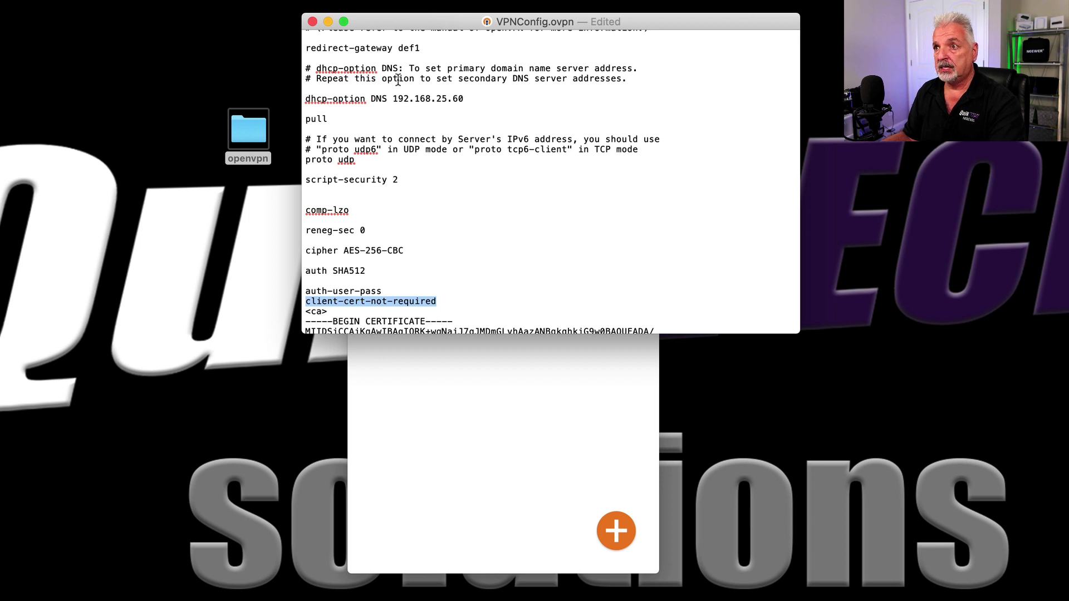
Step: Close the edited VPNConfig.ovpn document and return to OpenVPN Connect
left_click(312, 21)
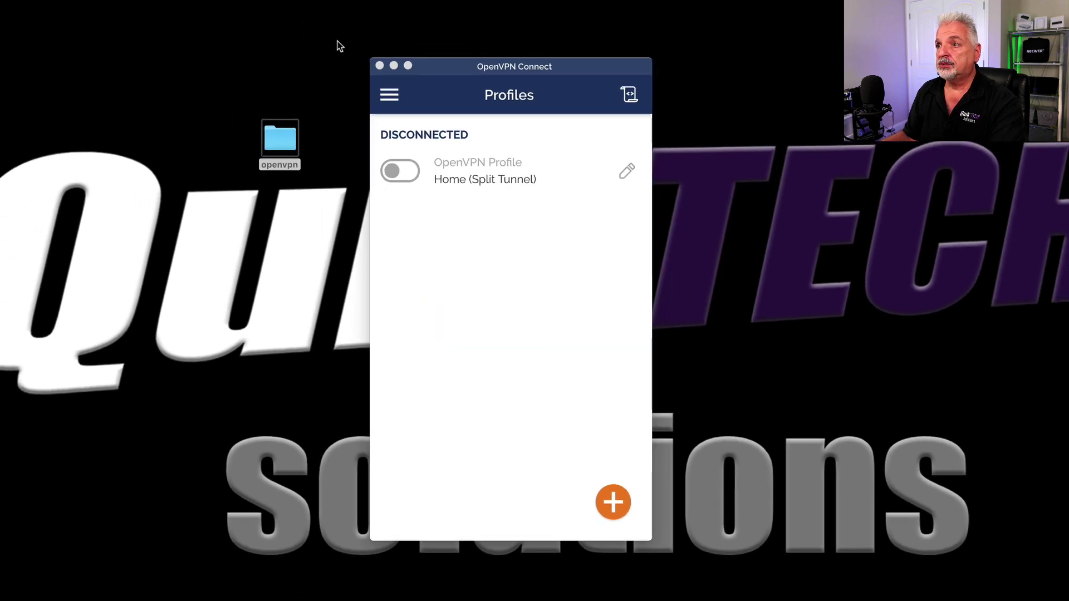
left_click(406, 220)
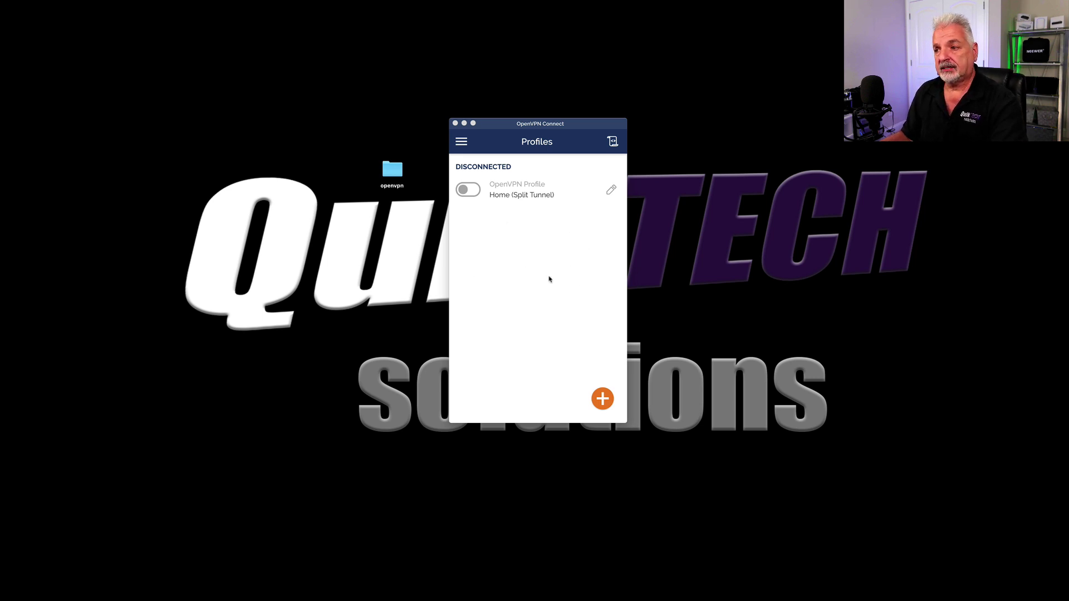
left_click(602, 399)
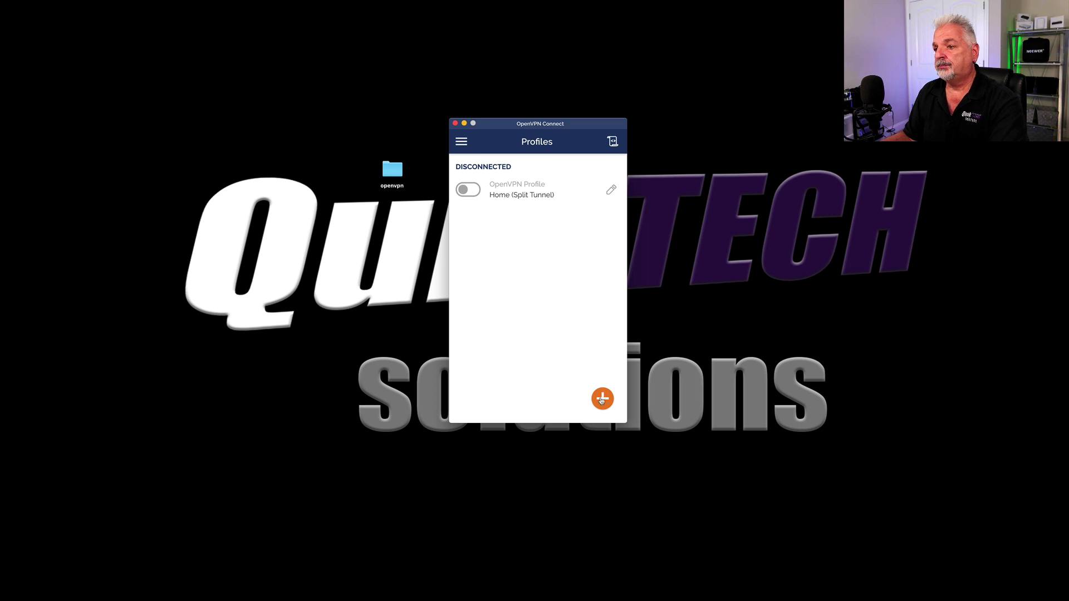
Step: Import VPNConfig.ovpn from the Desktop's openvpn folder as a new profile
left_click(602, 399)
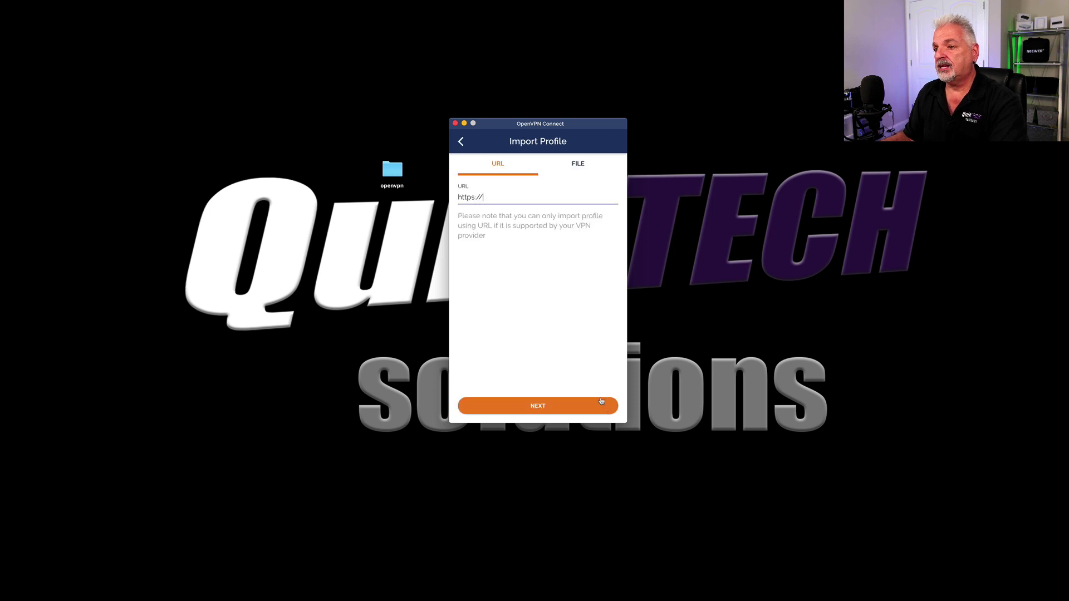
left_click(579, 166)
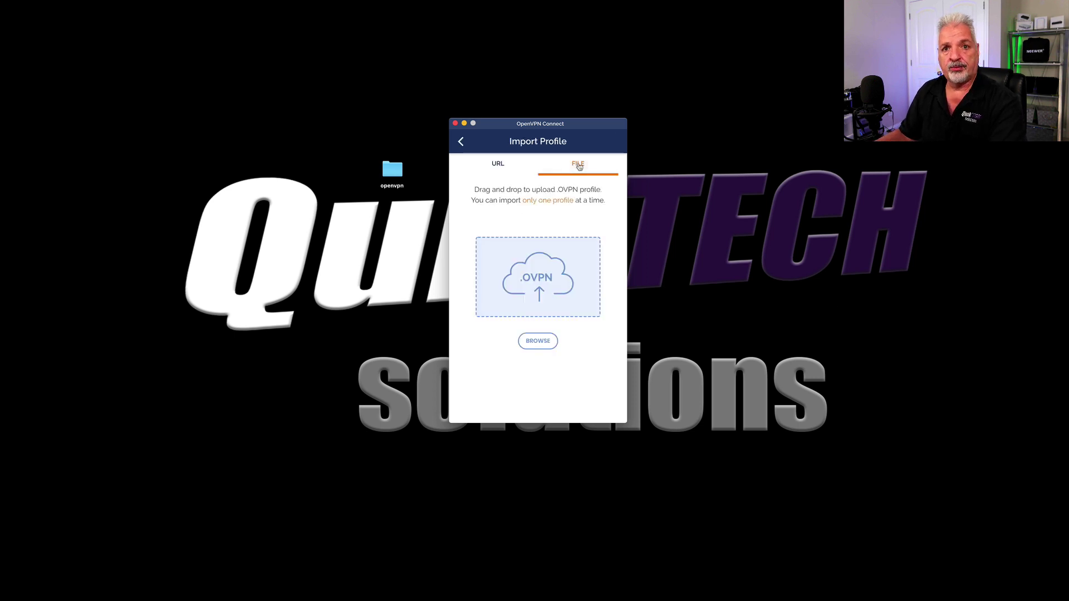
left_click(535, 344)
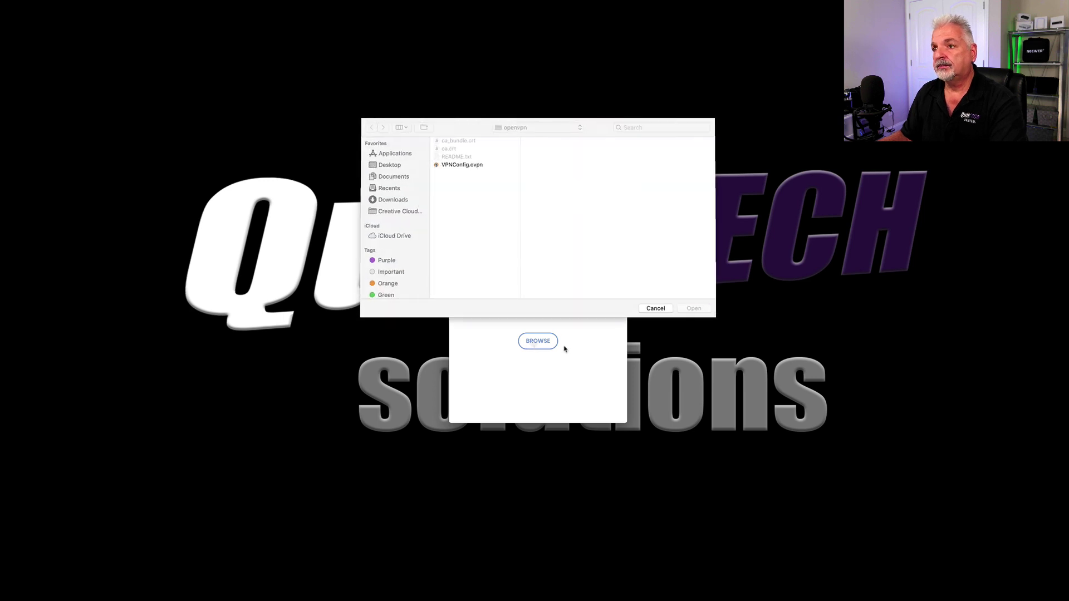
left_click(377, 169)
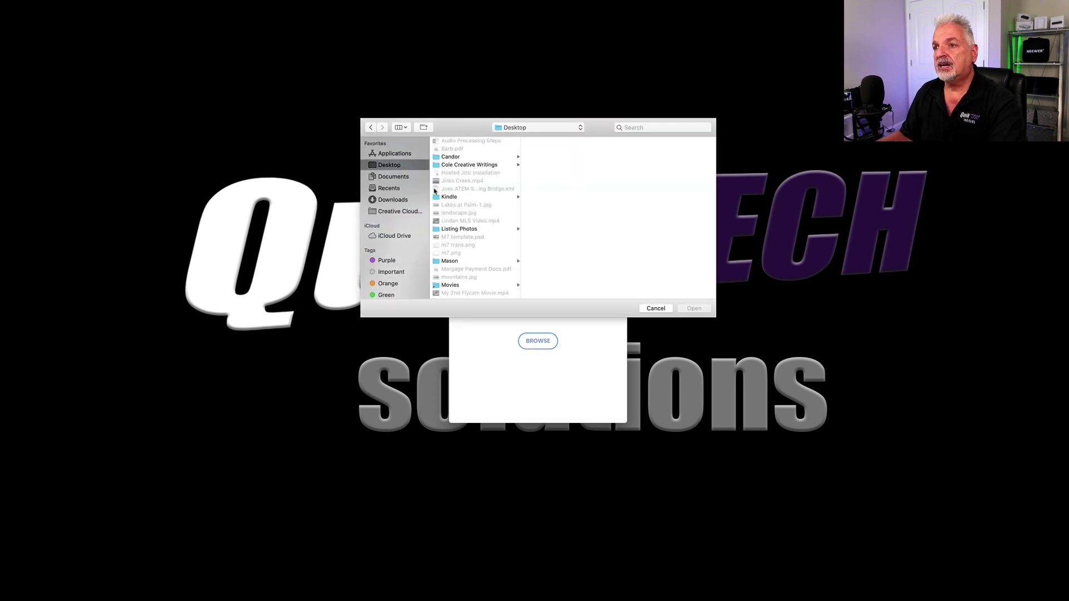
scroll(478, 199, "down", 2)
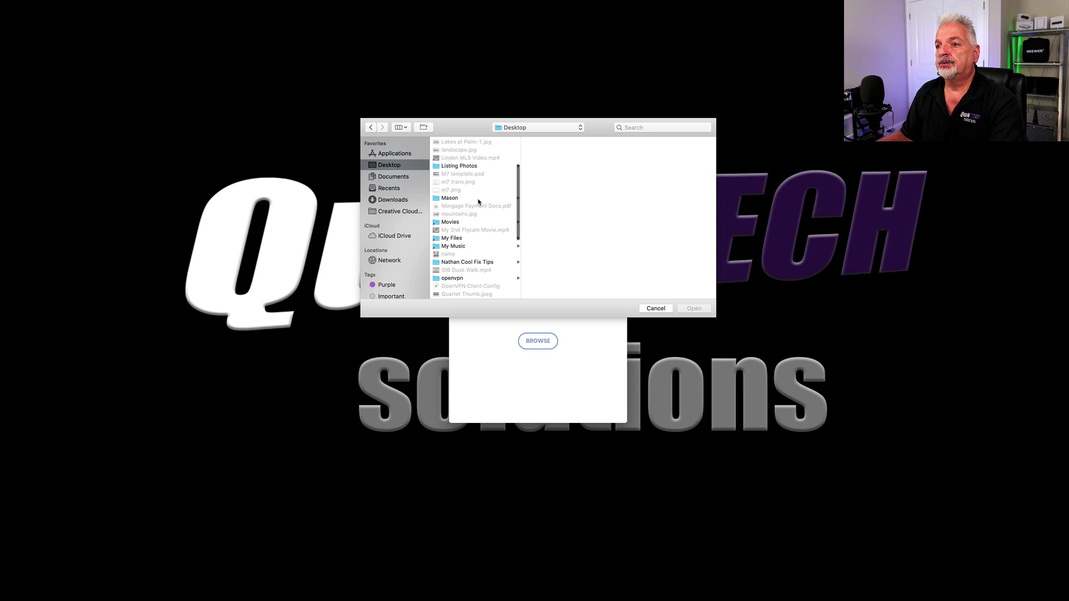
scroll(478, 201, "down", 1)
left_click(443, 267)
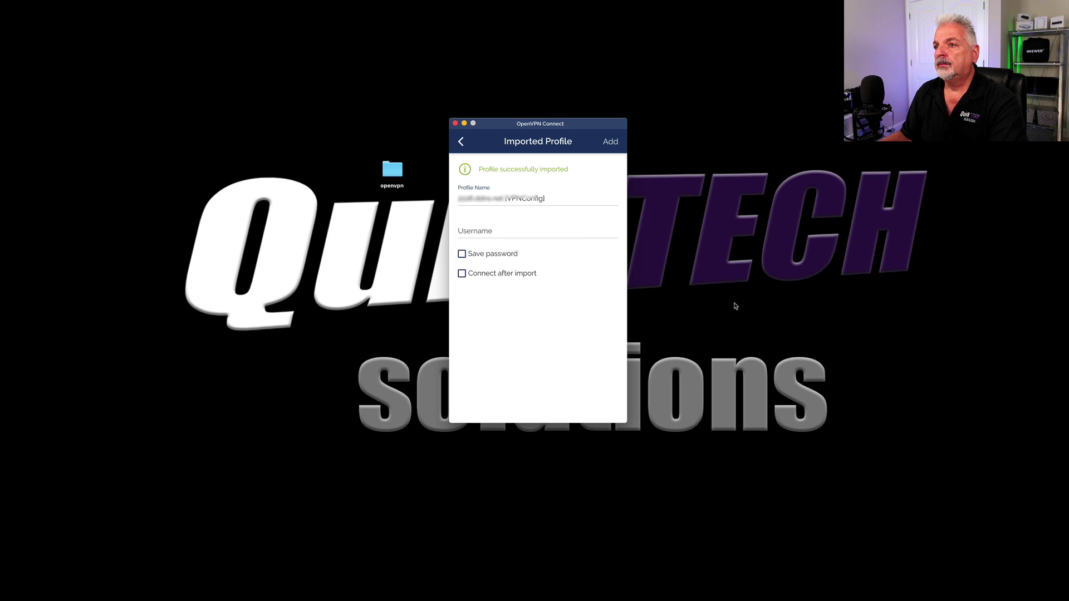
Step: Enter the account username and add the imported VPNConfig profile to the list
left_click(611, 144)
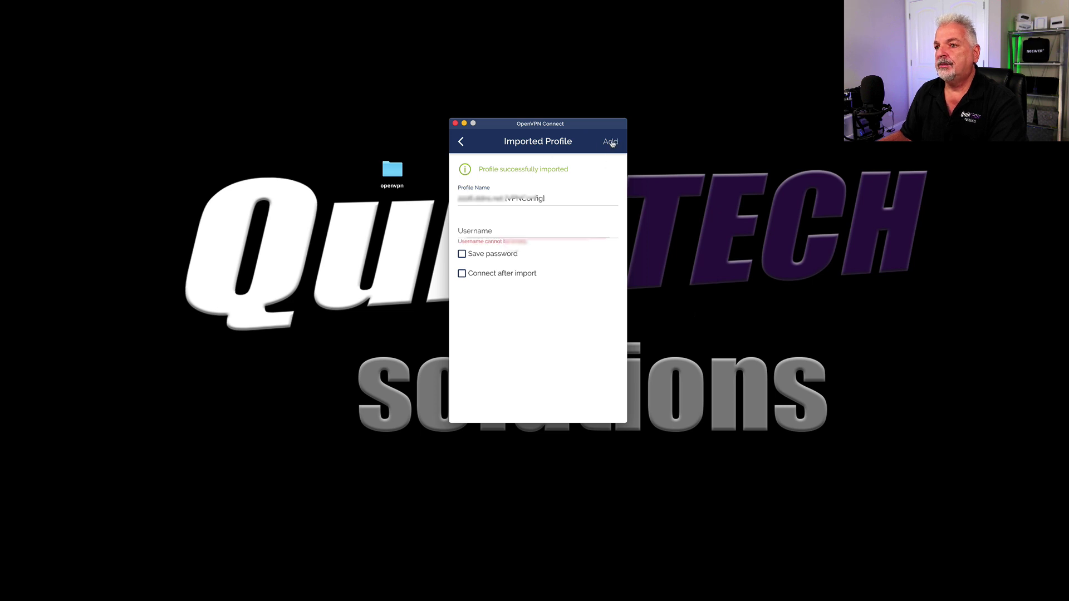
left_click(487, 230)
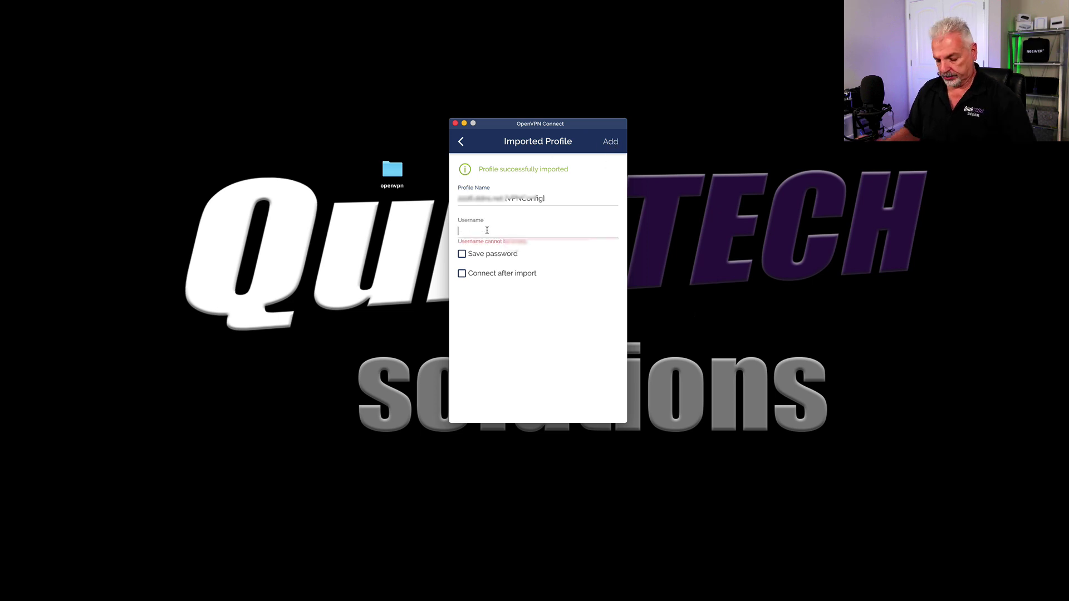
type("tonysmiraldi")
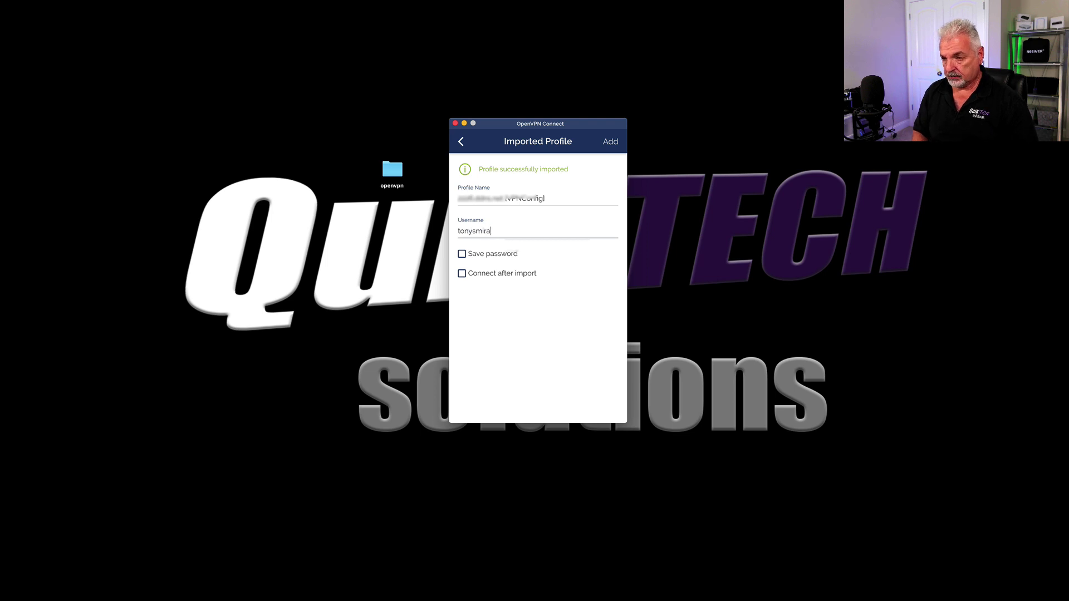
left_click(611, 143)
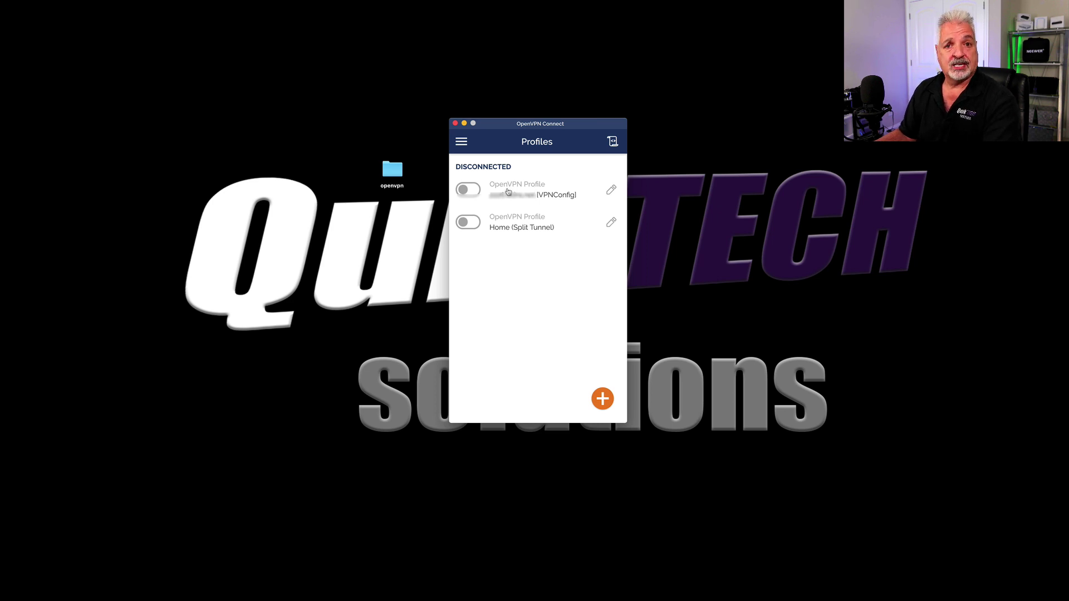
Step: Connect the VPNConfig profile with its password, then switch to Google Chrome
left_click(475, 191)
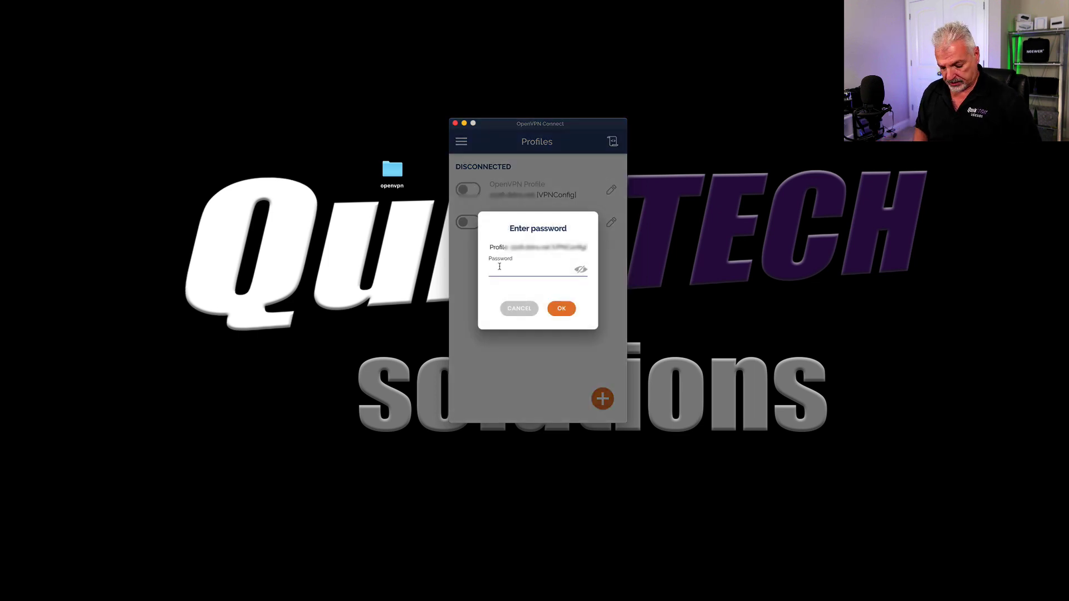
type("••••")
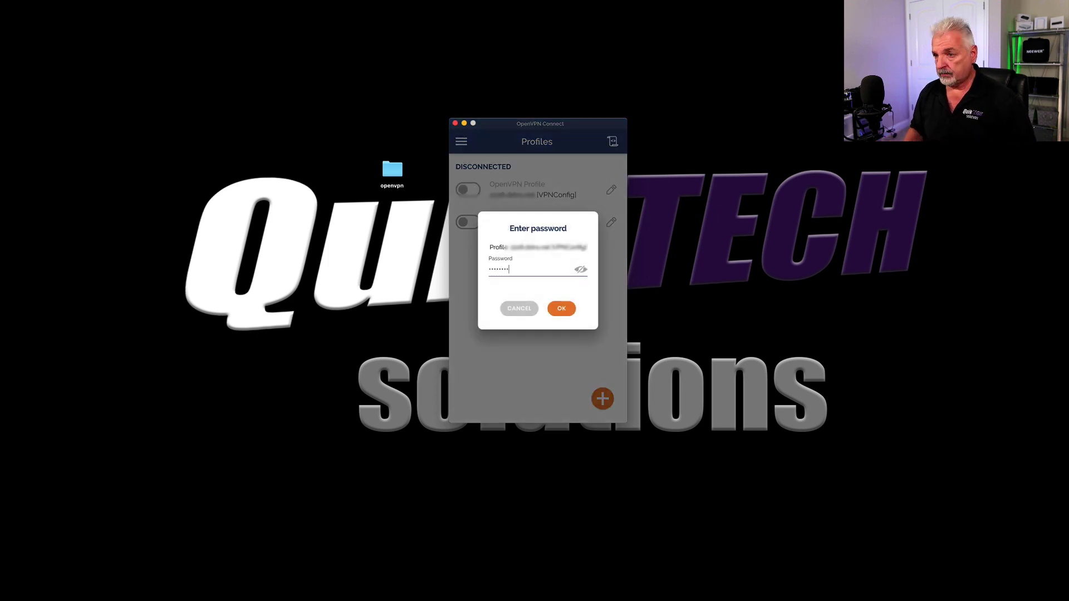
left_click(560, 310)
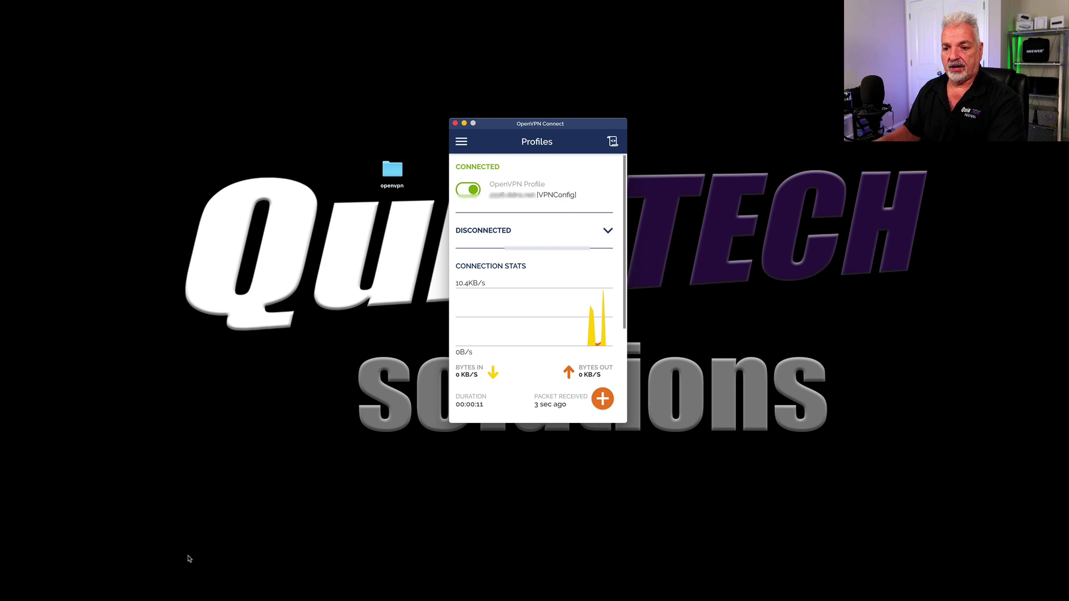
mouse_move(158, 599)
left_click(112, 598)
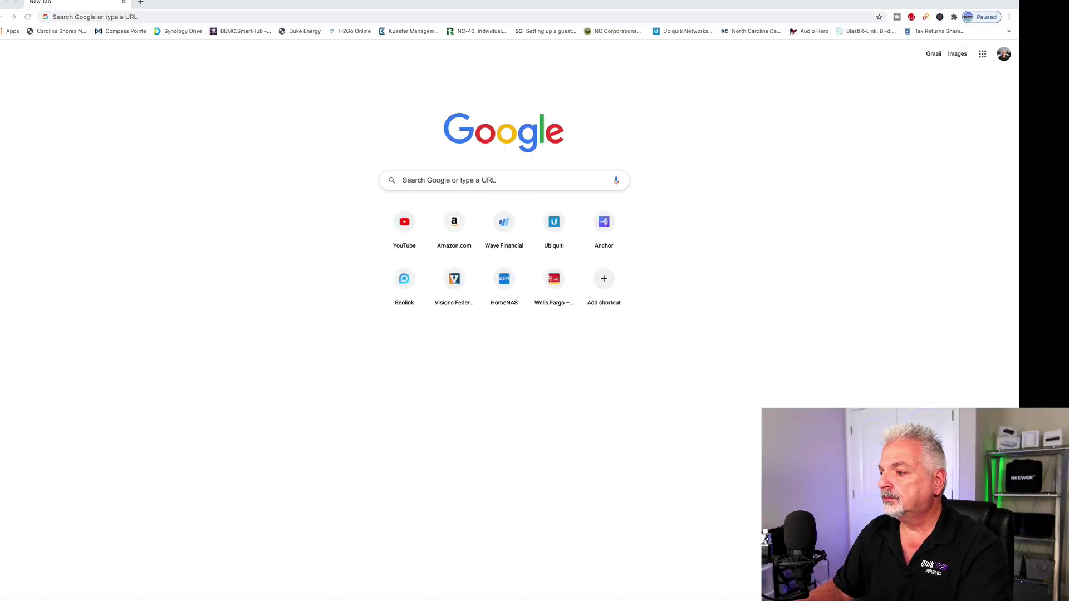
Step: Load the NAS hostname on port 5001 and proceed past the certificate warning to HomeNAS
left_click(96, 17)
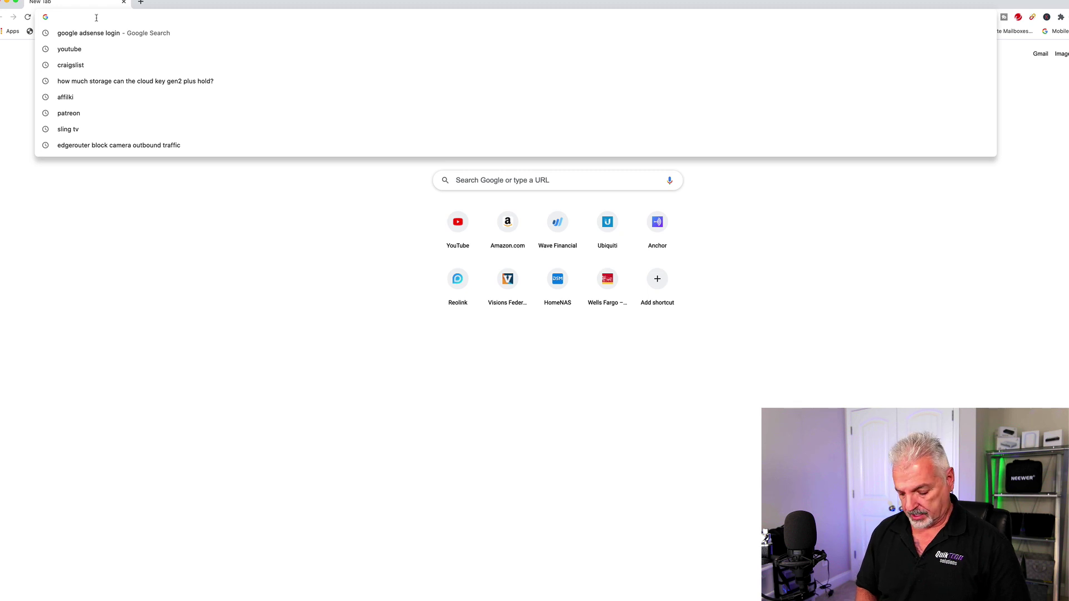
type("nas.tonysmiraldi.com:5001")
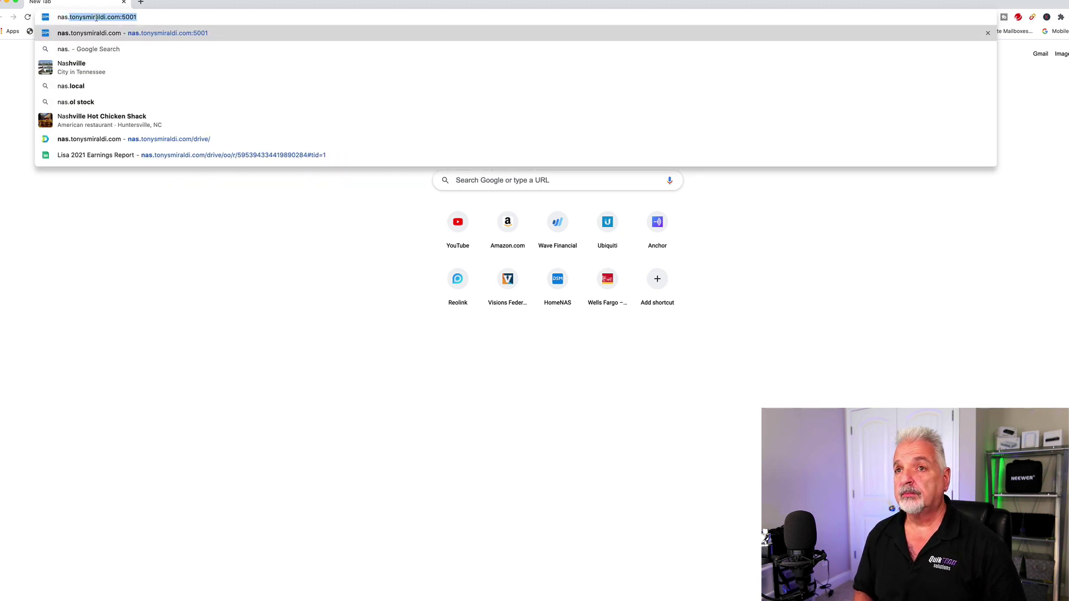
key("Return")
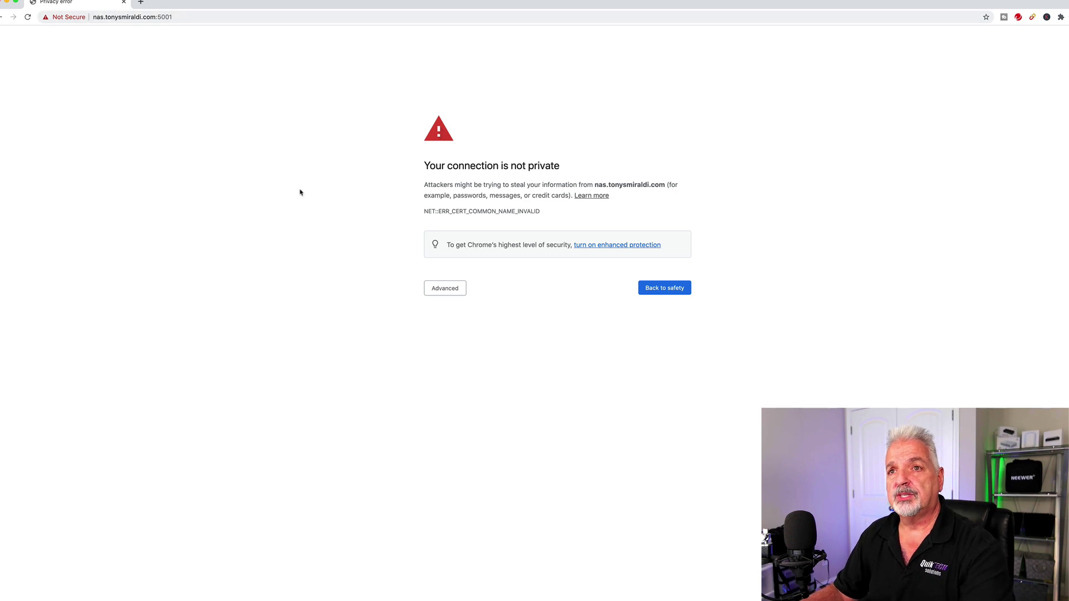
left_click(448, 290)
left_click(477, 357)
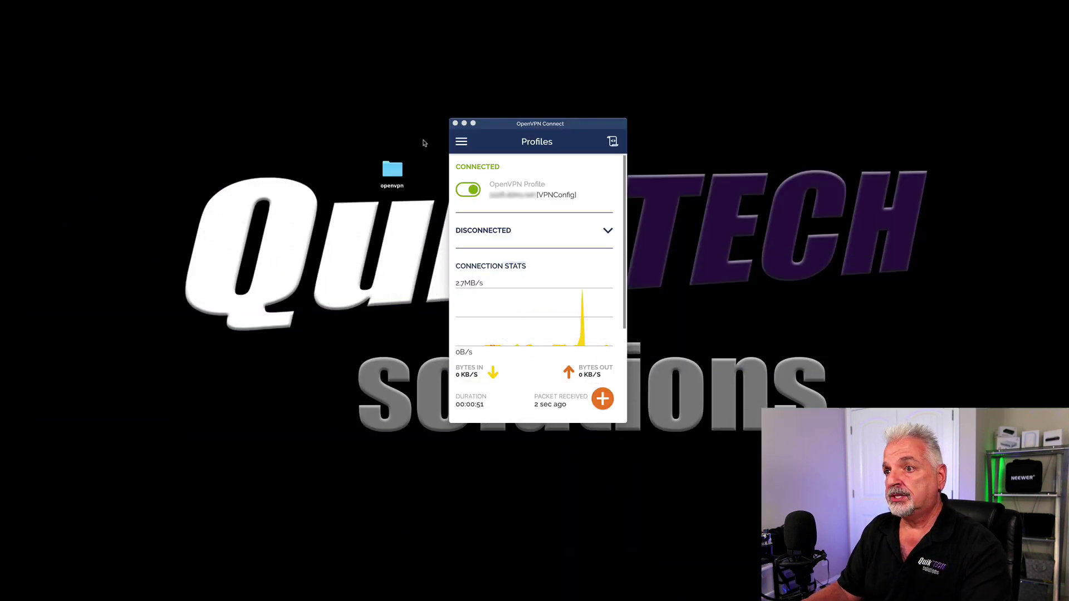
Step: Disconnect VPNConfig, then connect Home (Split Tunnel) with the account password, continuing without the external certificate
left_click(464, 193)
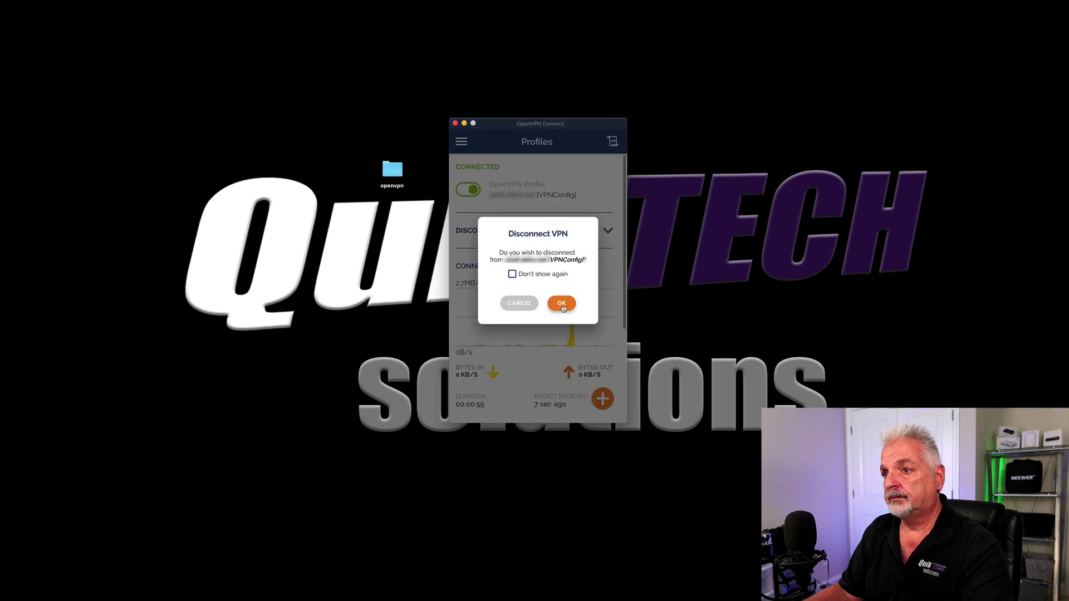
left_click(561, 304)
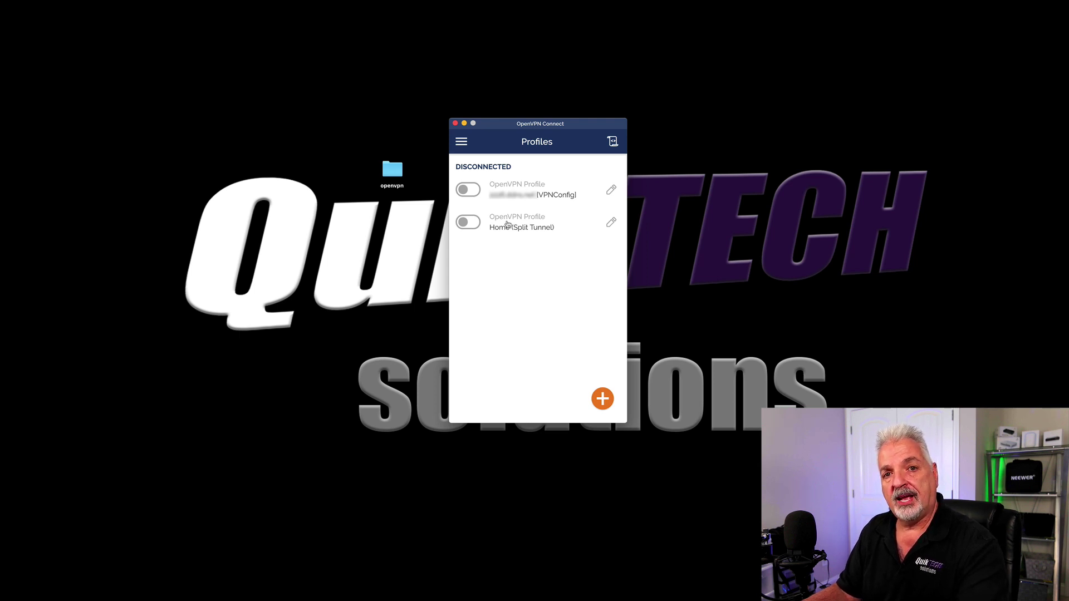
left_click(474, 222)
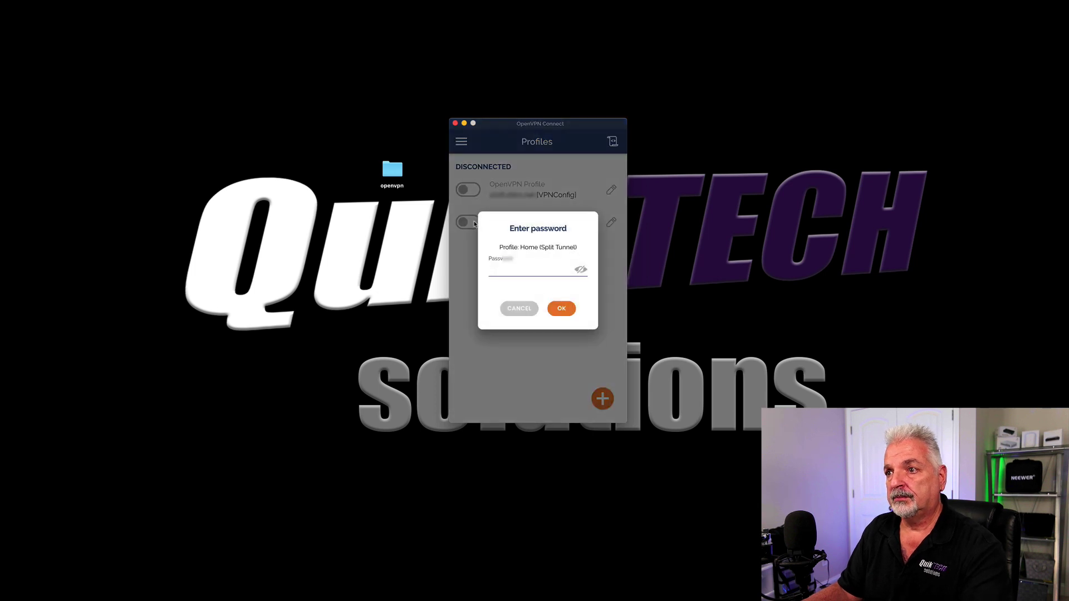
type("••••")
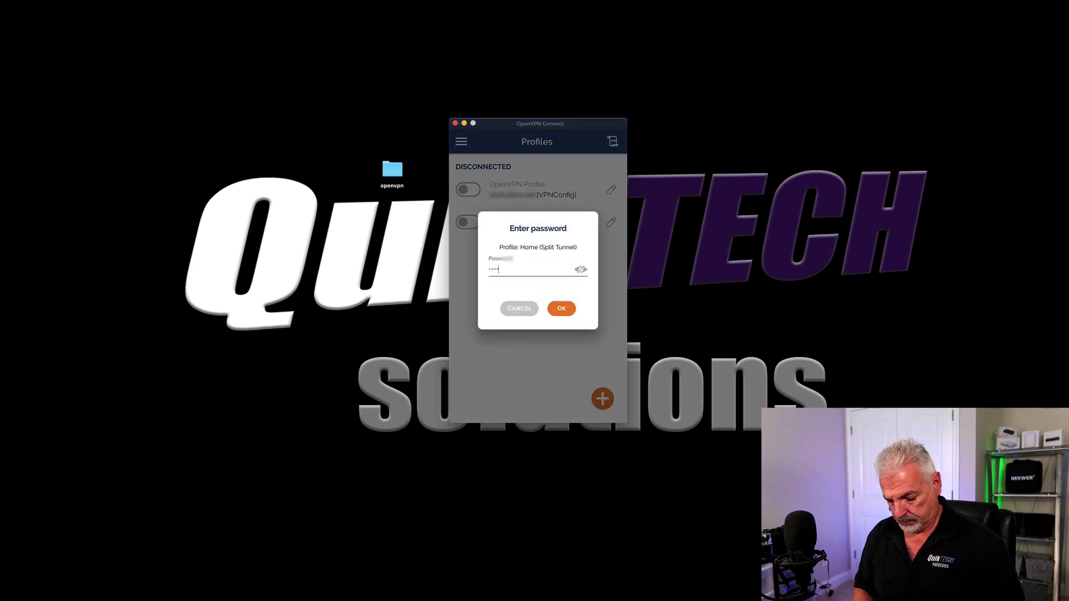
type("••")
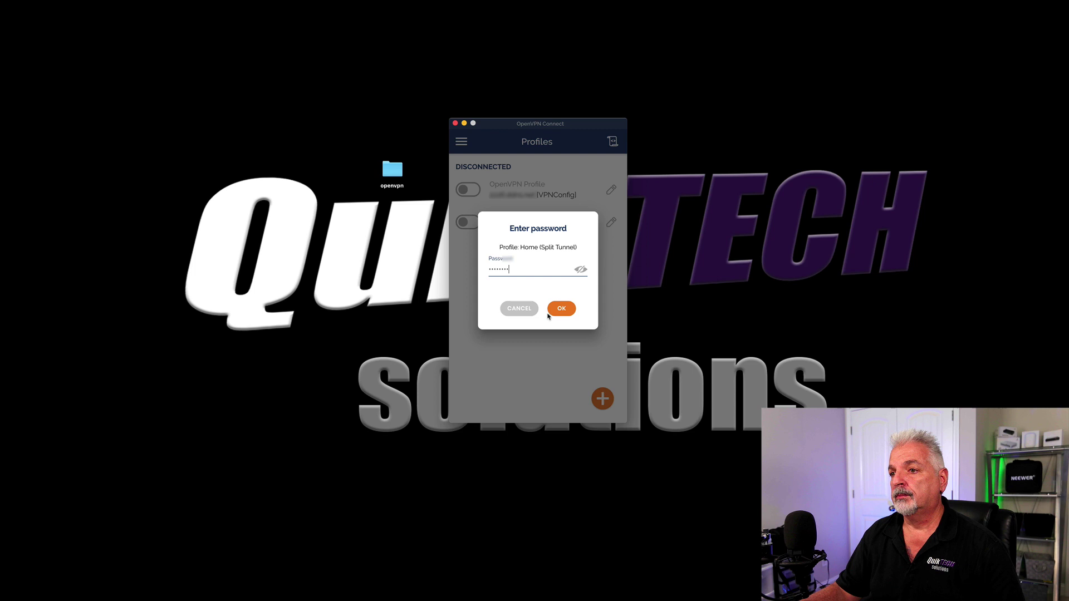
left_click(559, 310)
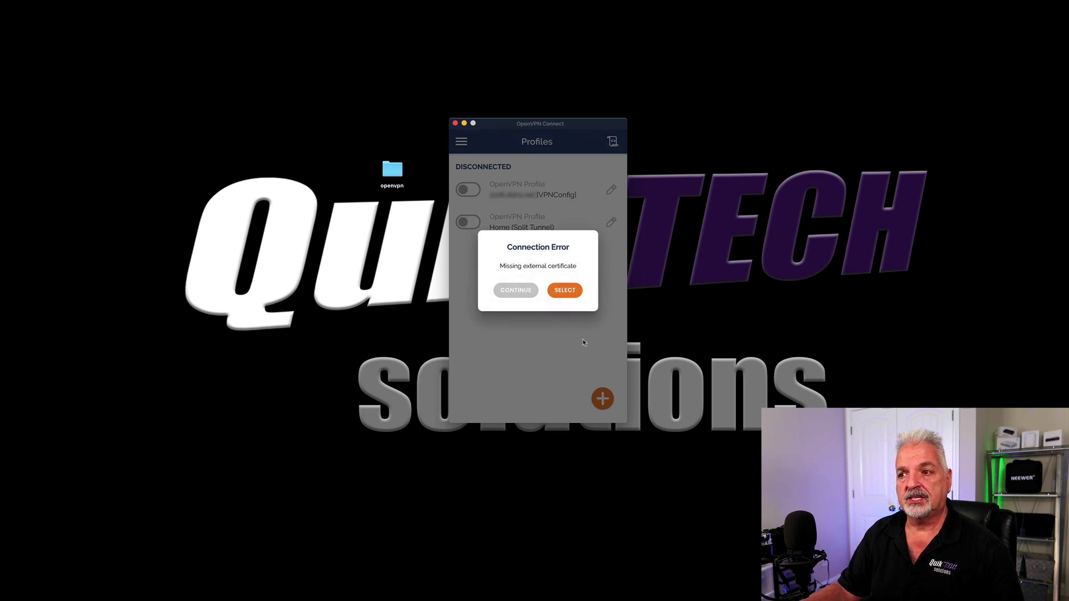
left_click(517, 292)
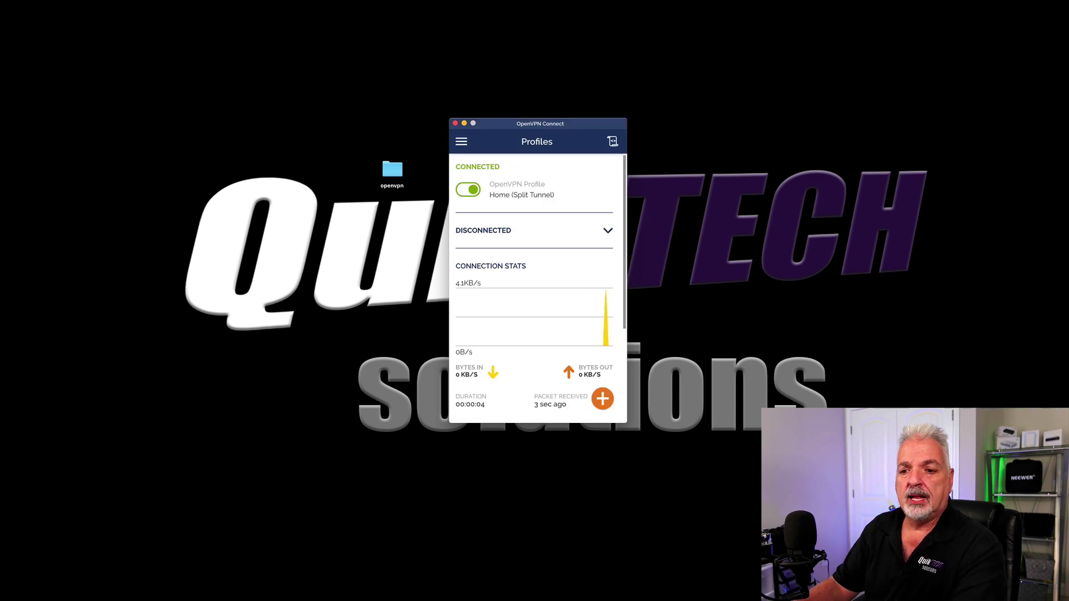
Step: Reload the NAS page in Chrome over the split-tunnel connection
mouse_move(177, 598)
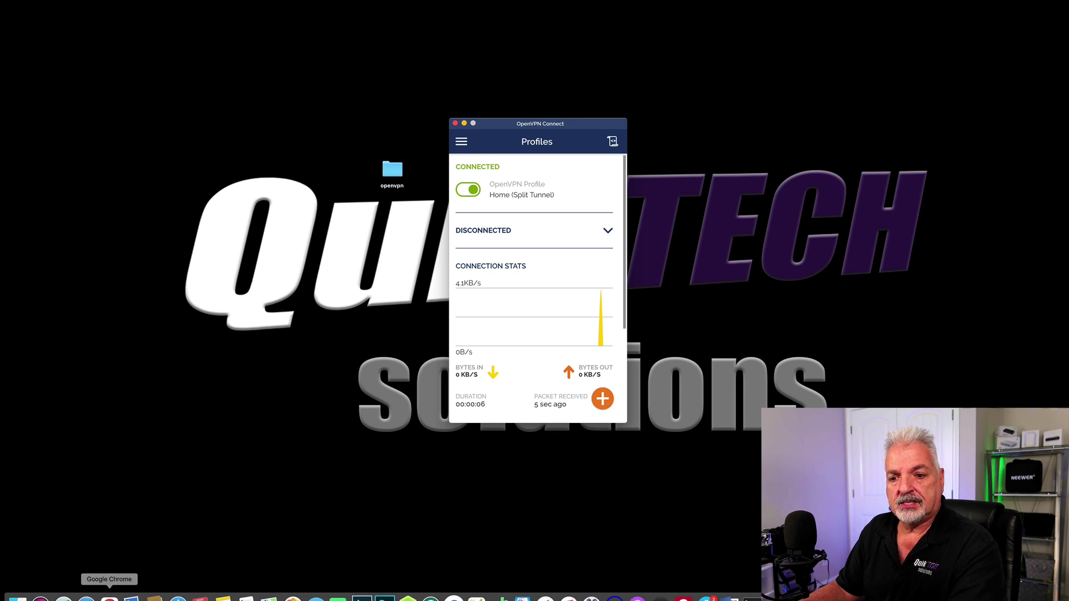
left_click(110, 598)
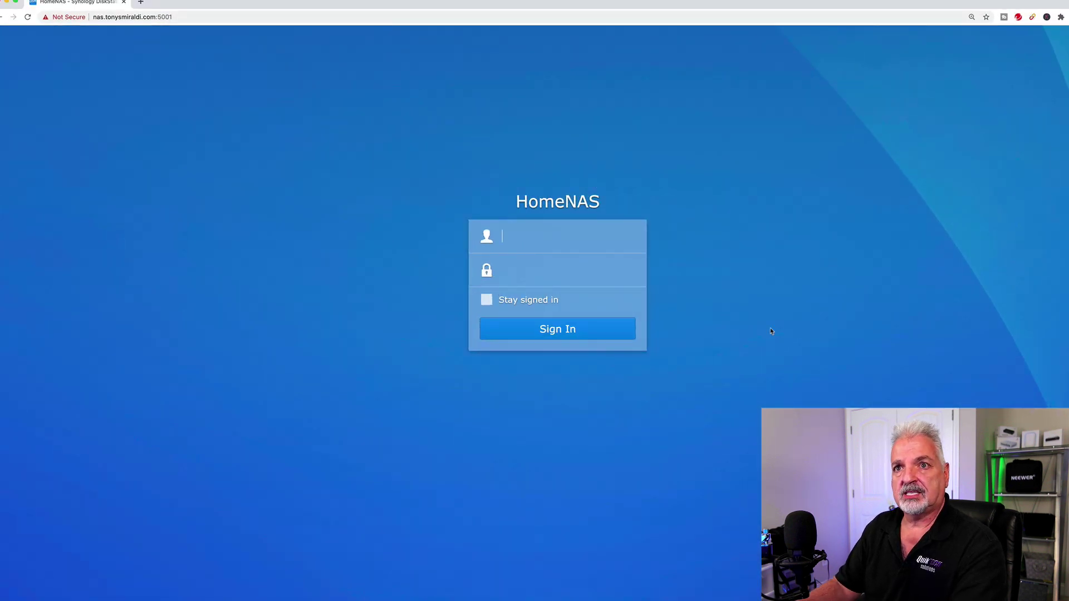
left_click(27, 18)
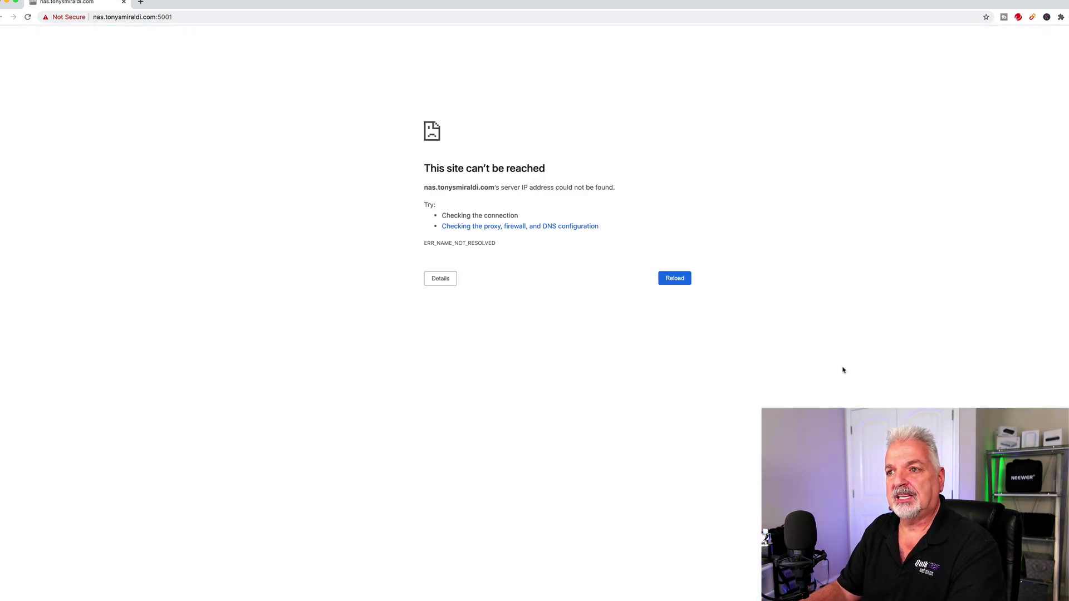
Step: Replace the NAS hostname in the address with 192.168.25.60 to load it on port 5001
left_click(150, 16)
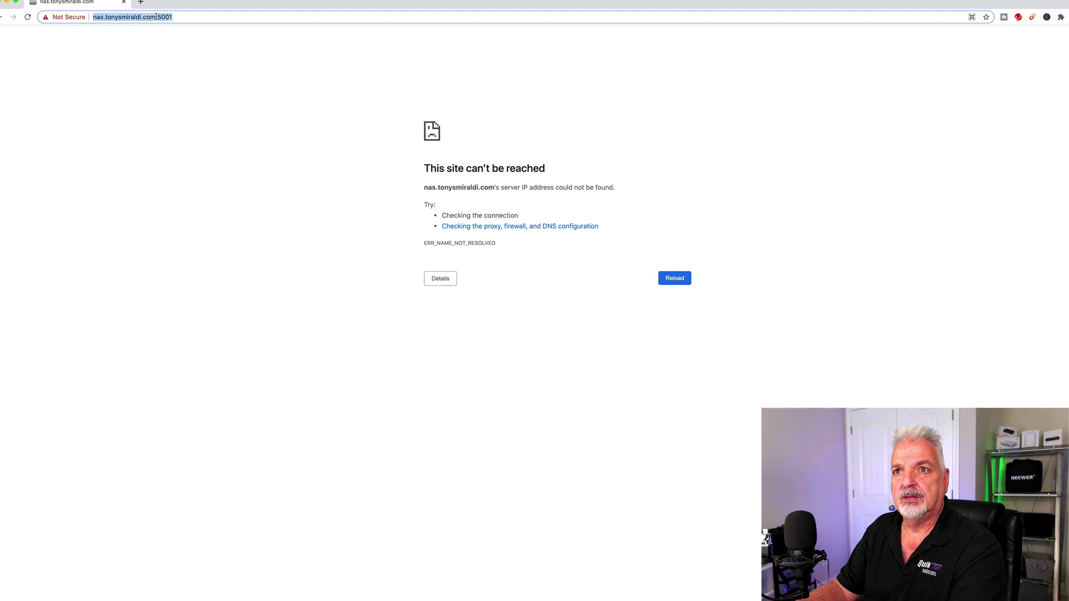
left_click_drag(155, 17, 117, 17)
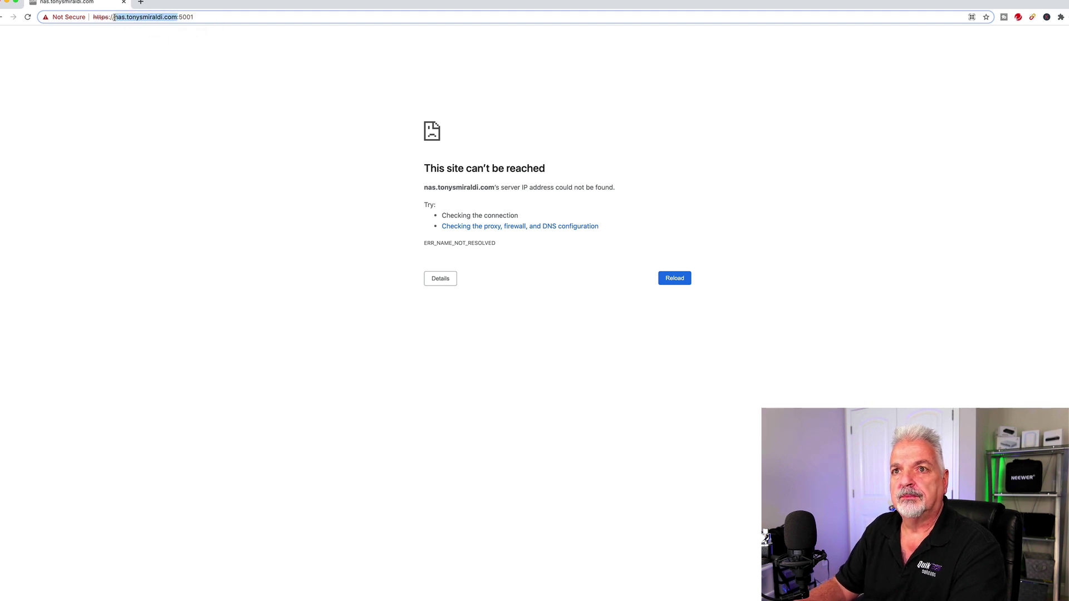
type("192.")
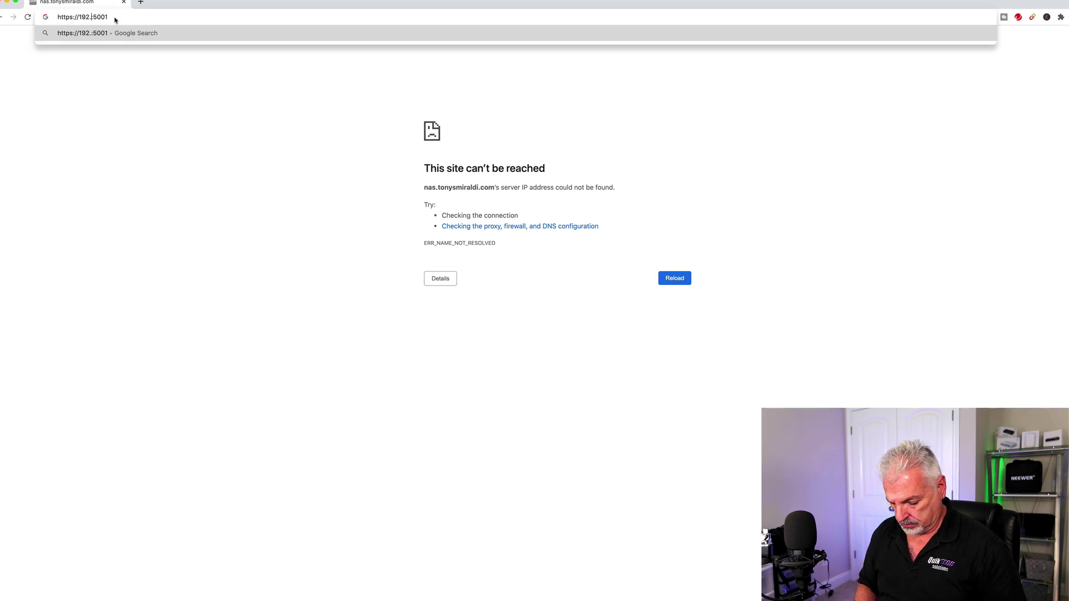
type("168.25.")
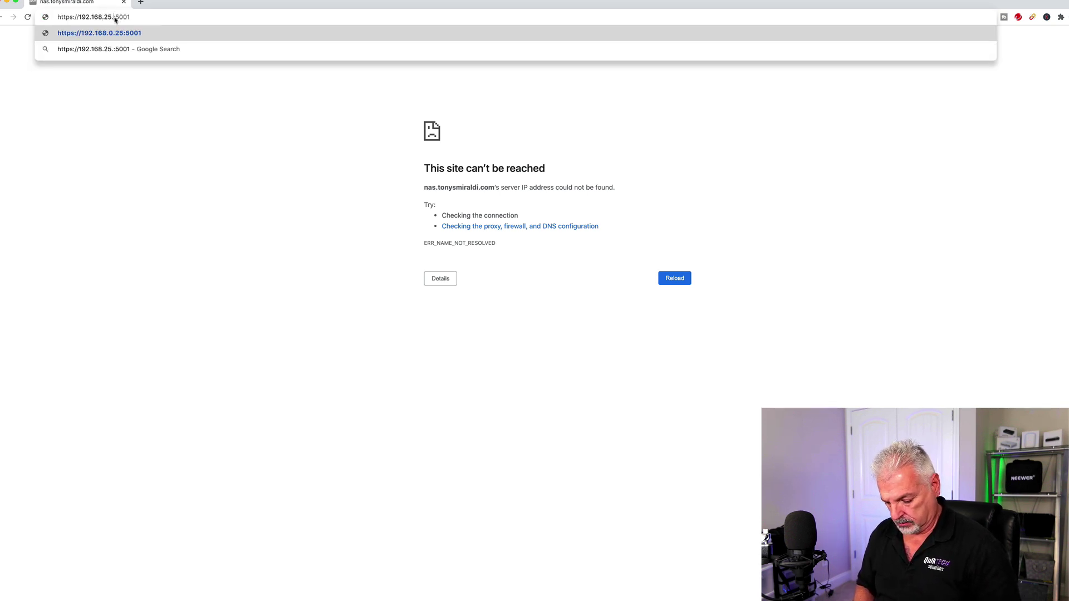
type("60")
key("Return")
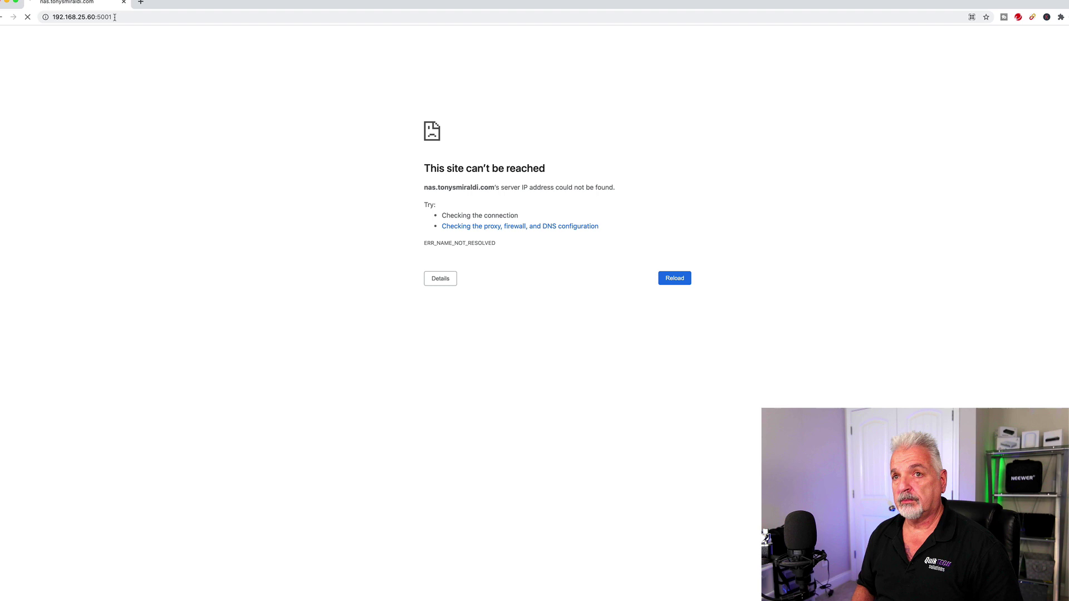